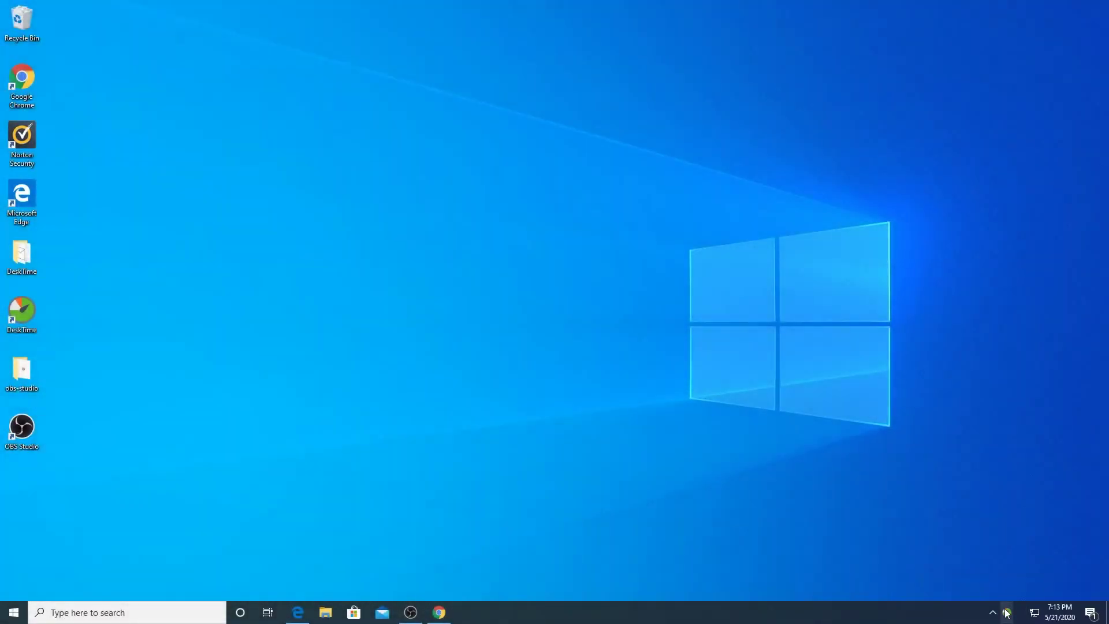
# Toggle private time on and back off from the tray menu, then reopen the quick-actions menu
pyautogui.rightClick(1007, 612)
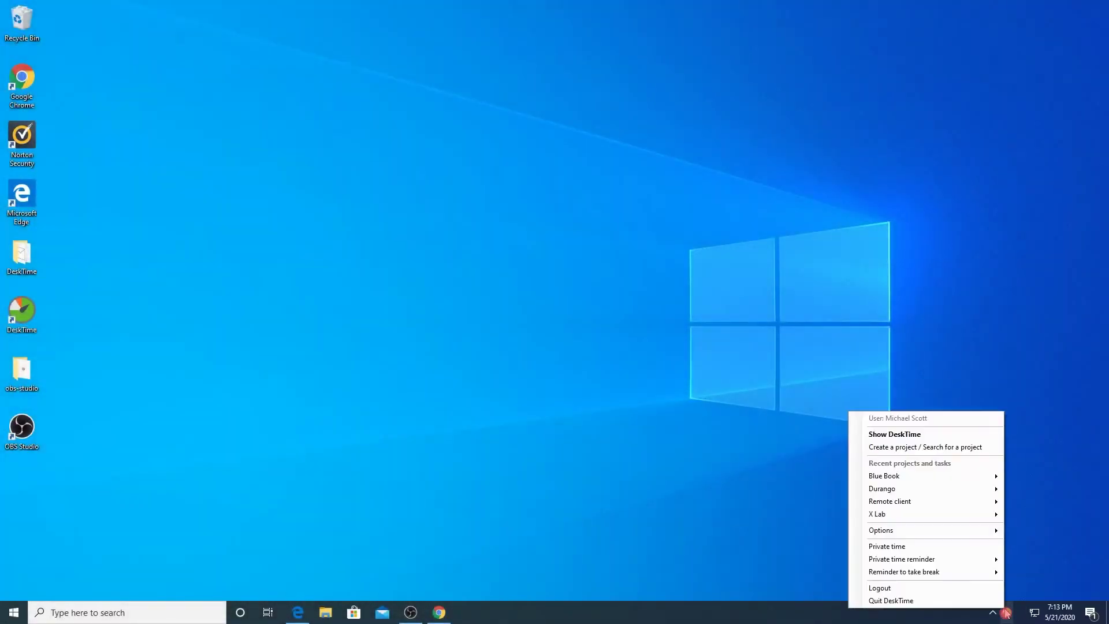
pyautogui.click(929, 549)
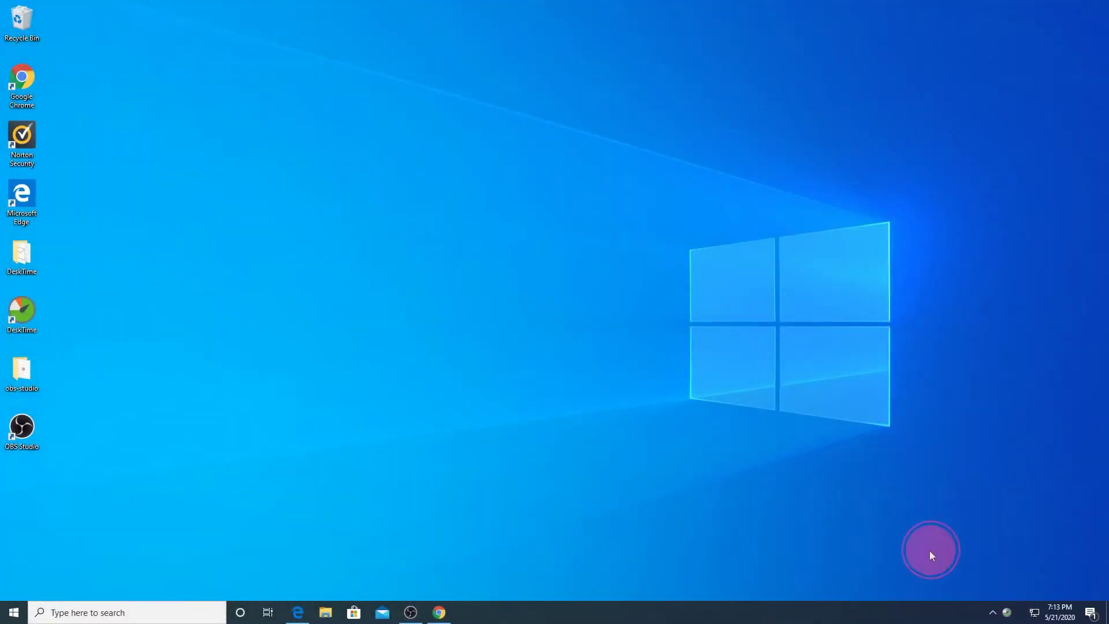
pyautogui.rightClick(1006, 612)
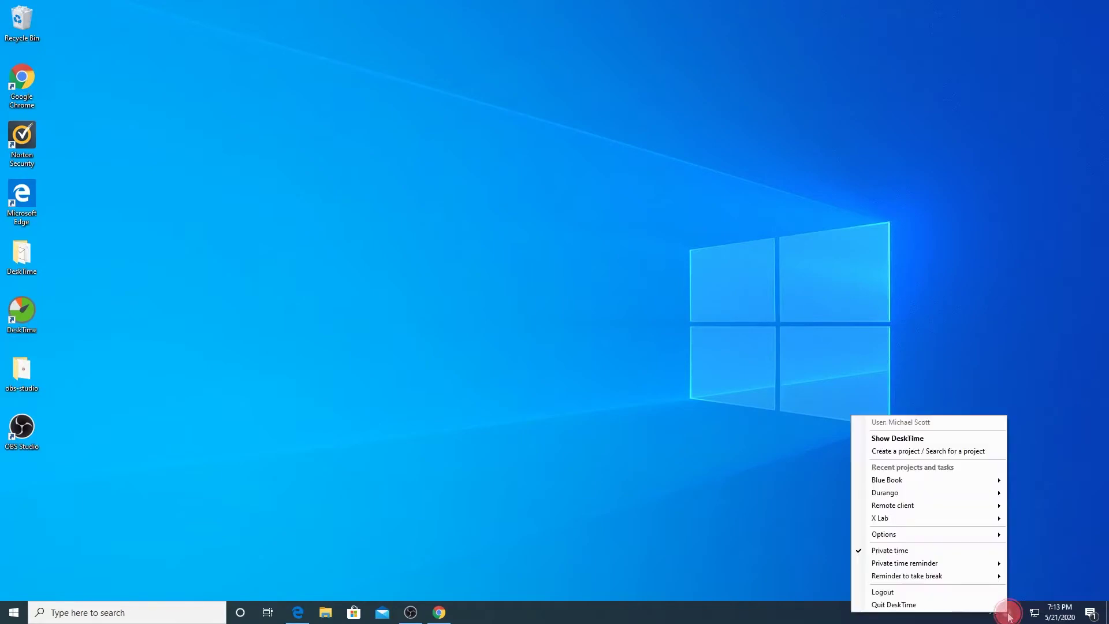
pyautogui.click(891, 551)
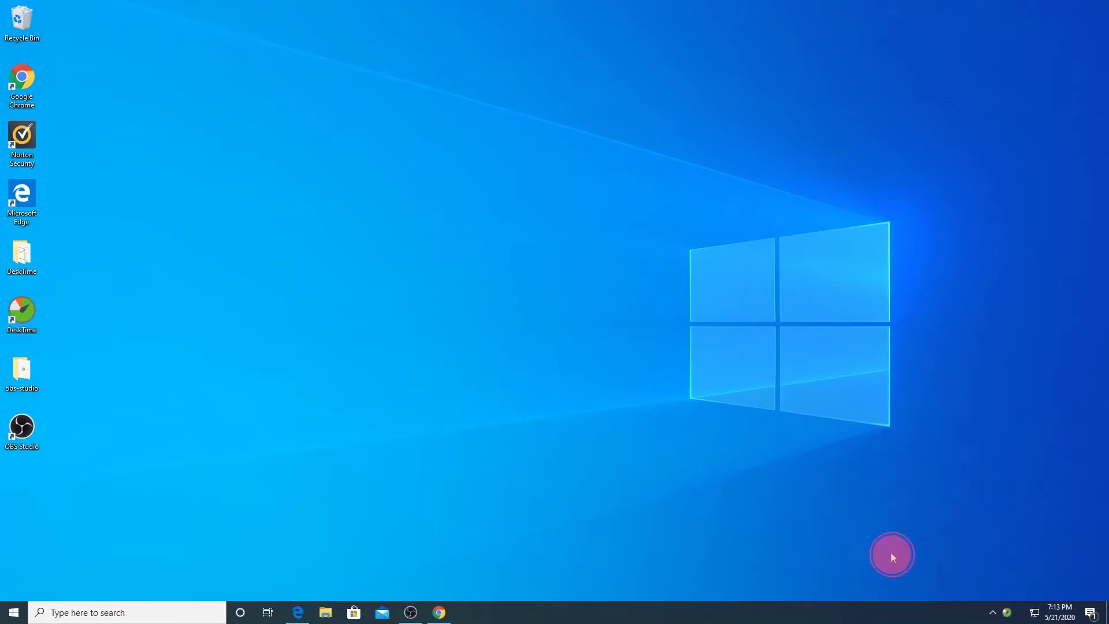
pyautogui.rightClick(1008, 613)
pyautogui.moveTo(926, 579)
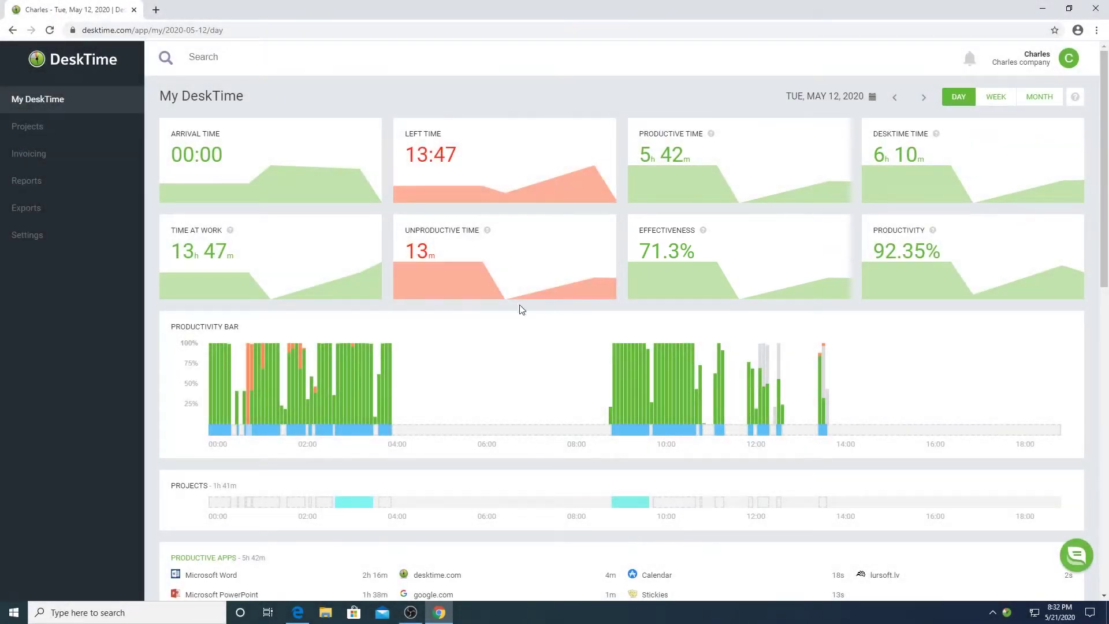
pyautogui.scroll(-1, 385, 303)
pyautogui.moveTo(382, 297)
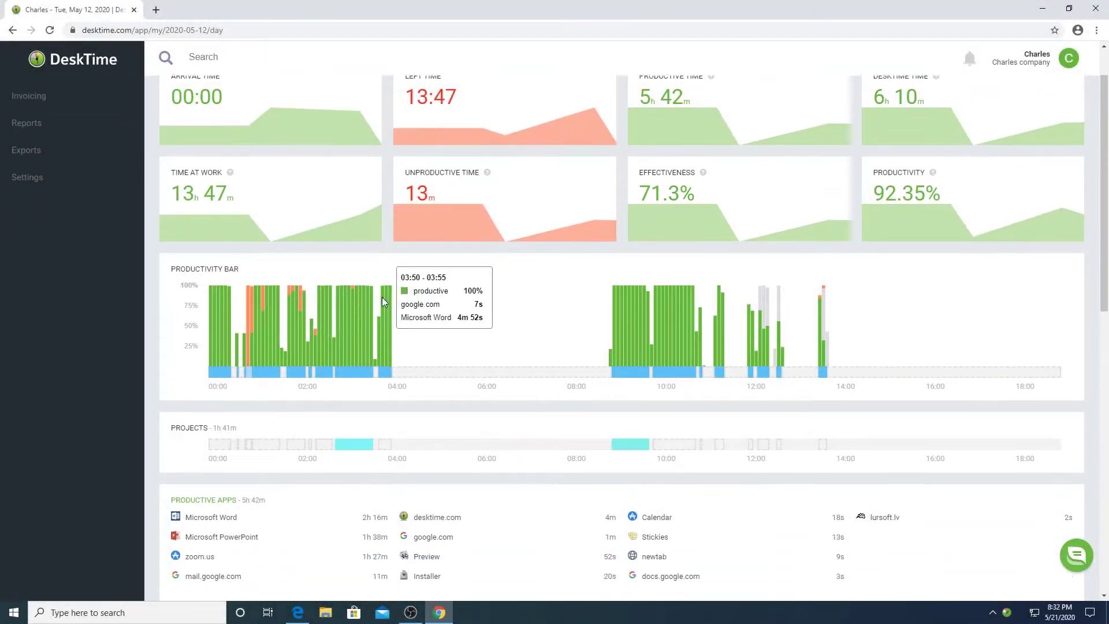
pyautogui.scroll(-1, 383, 297)
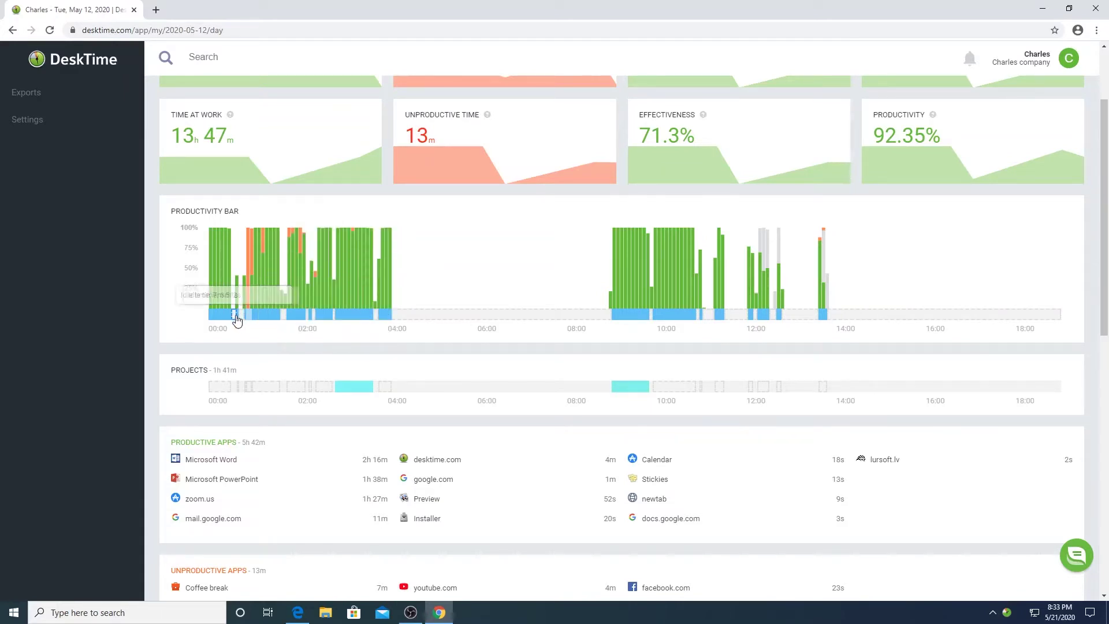
# Describe the offline gap near 00:30 as 'Coffee break', mark it unproductive, and save
pyautogui.click(236, 319)
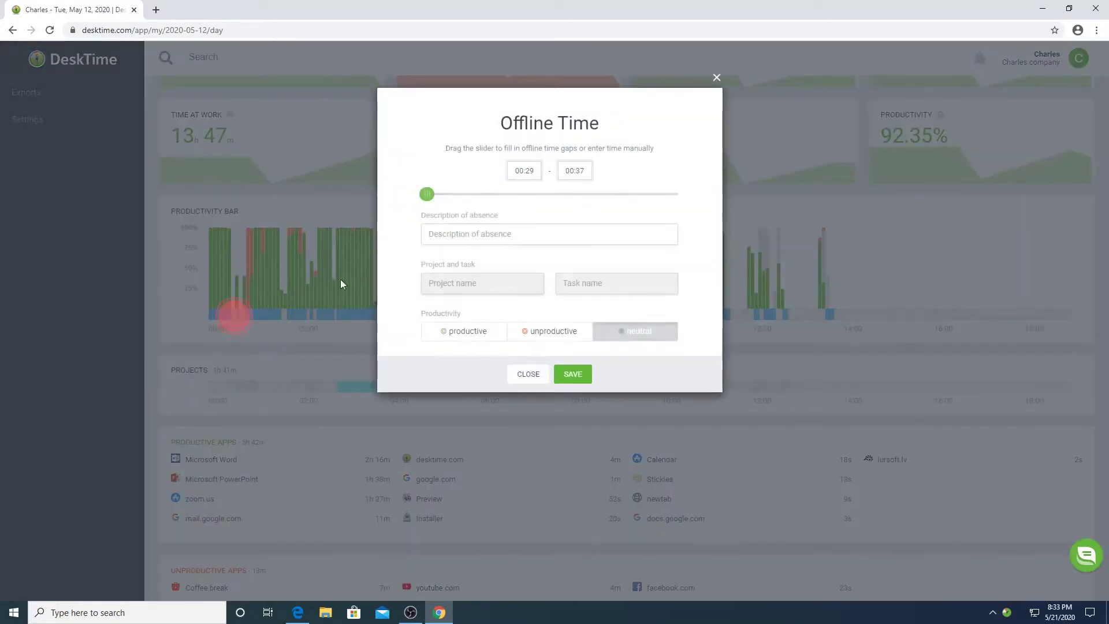
pyautogui.click(483, 234)
pyautogui.write('Coff')
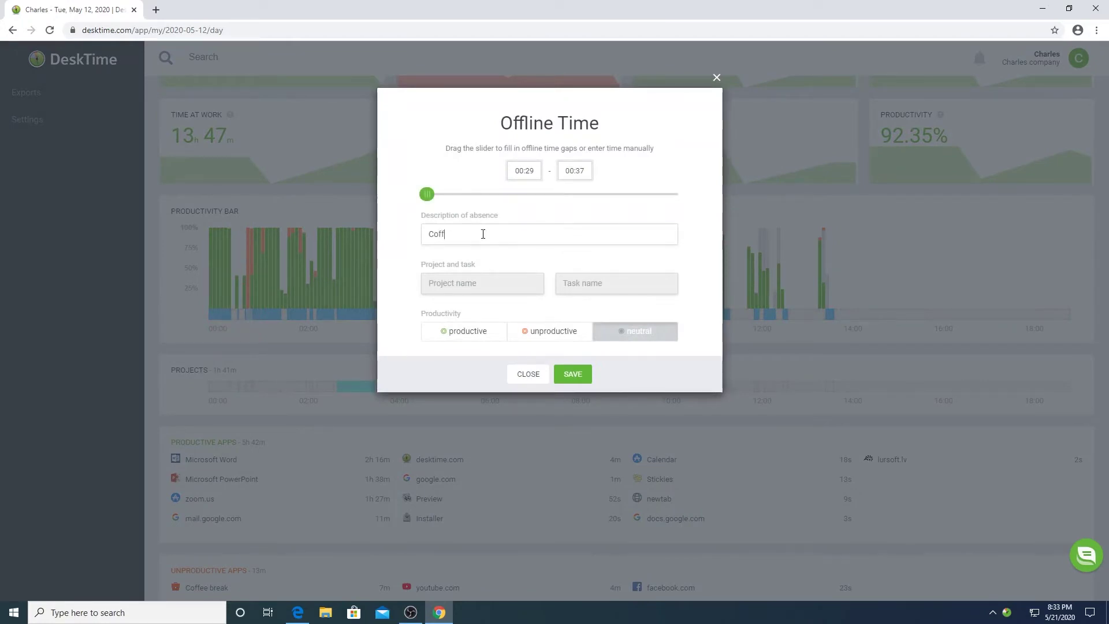
pyautogui.write('ee break')
pyautogui.click(553, 340)
pyautogui.click(579, 375)
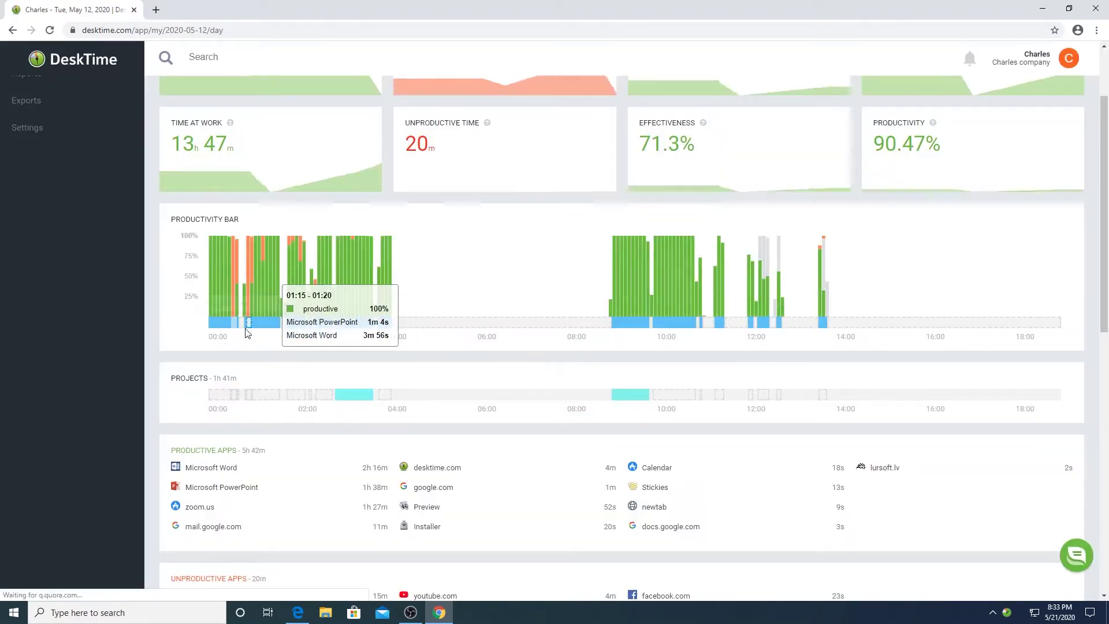
# Log the empty project stretch near 01:00 to the Bachelor thesis project
pyautogui.moveTo(235, 328)
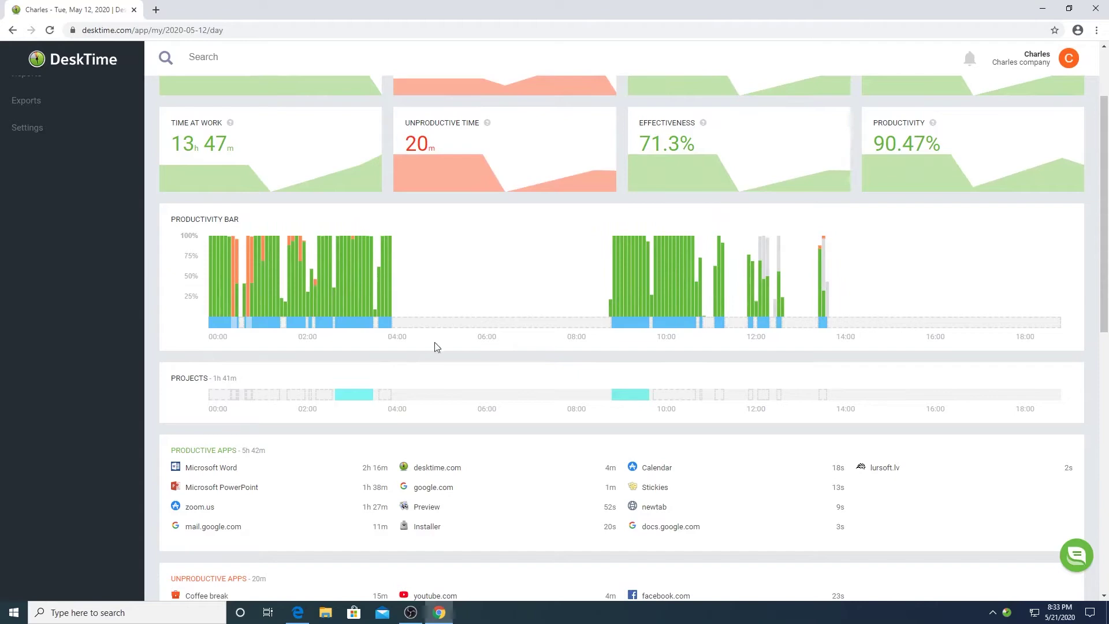
pyautogui.scroll(-2, 484, 348)
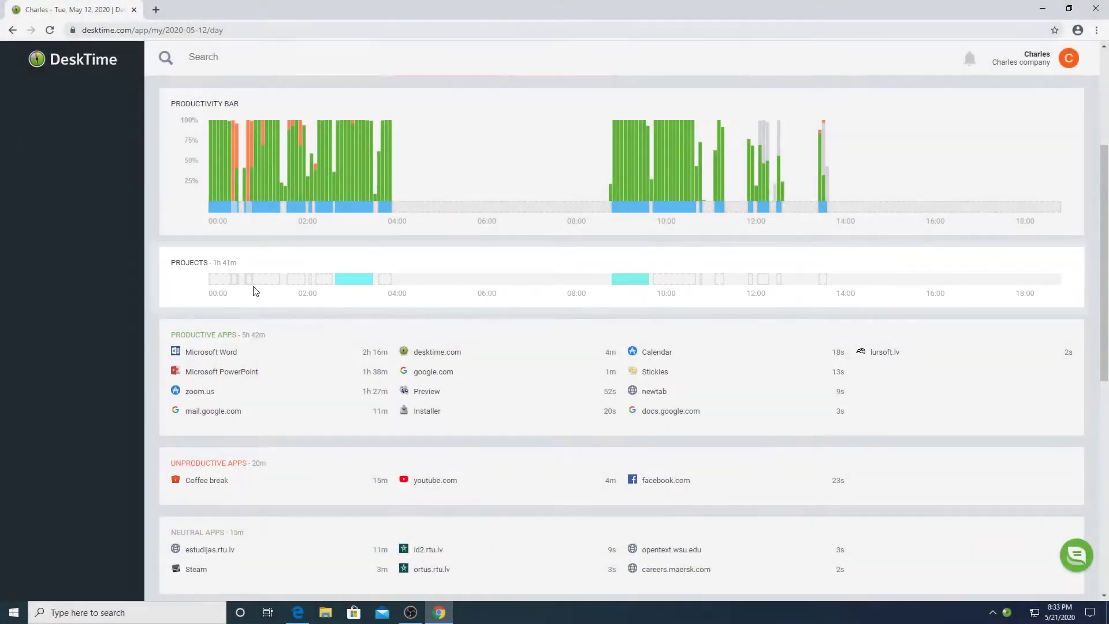
pyautogui.moveTo(265, 286)
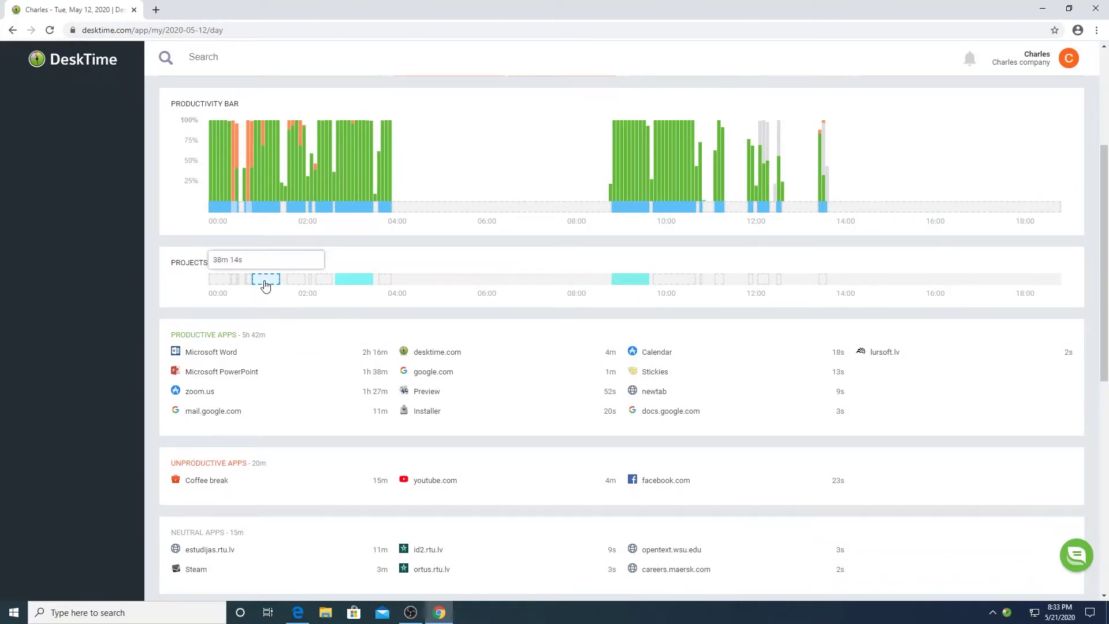
pyautogui.click(265, 281)
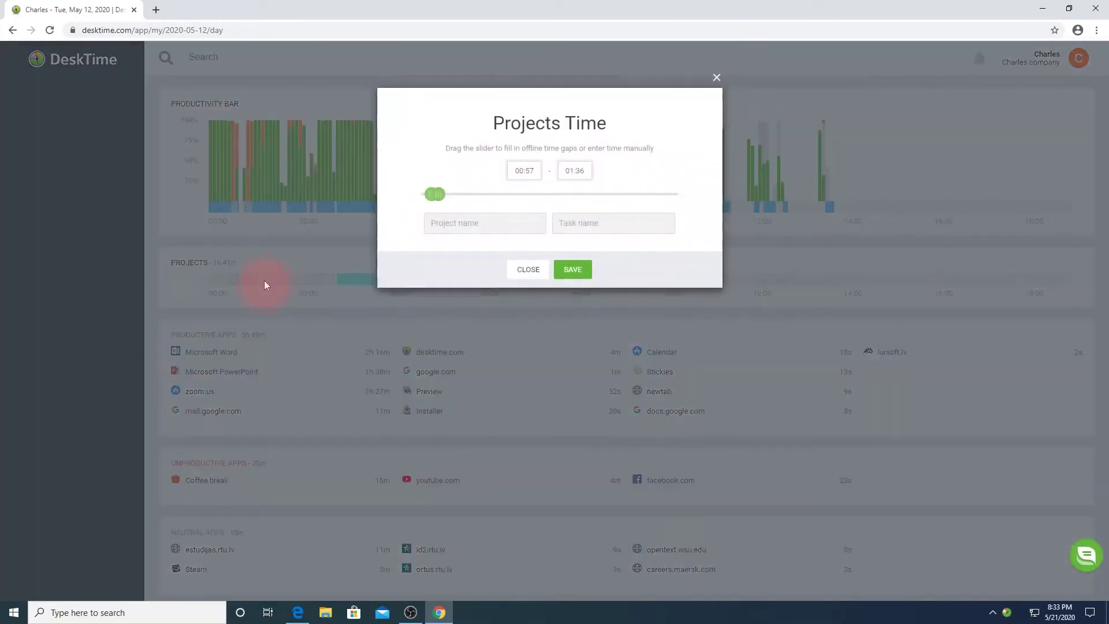
pyautogui.click(476, 231)
pyautogui.write('B')
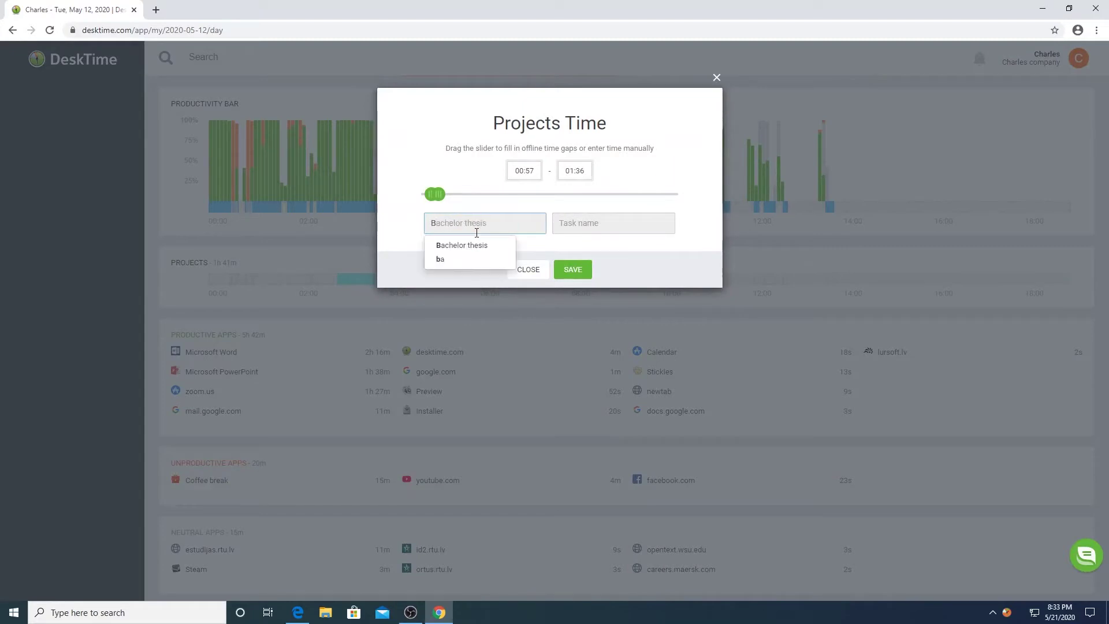
pyautogui.press('Down')
pyautogui.press('Return')
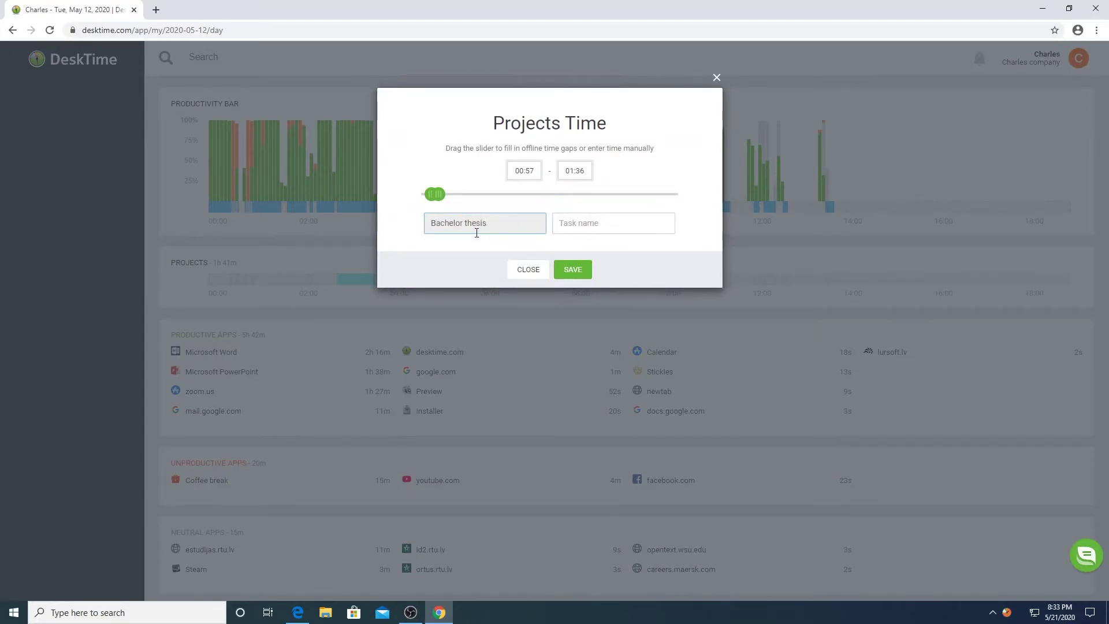
pyautogui.click(572, 276)
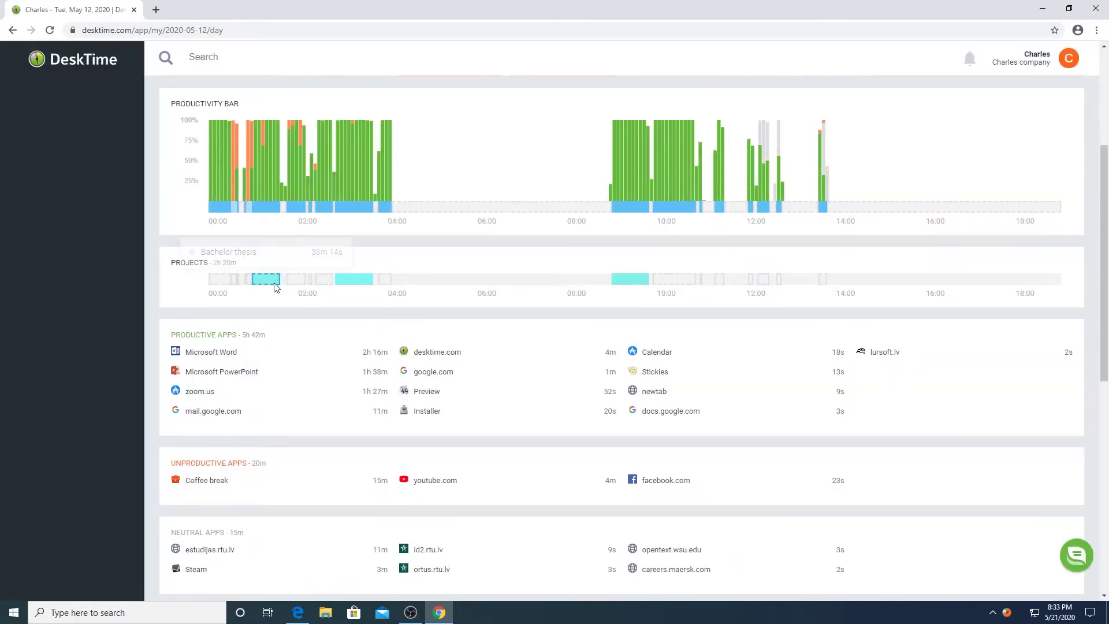
pyautogui.scroll(-1, 203, 327)
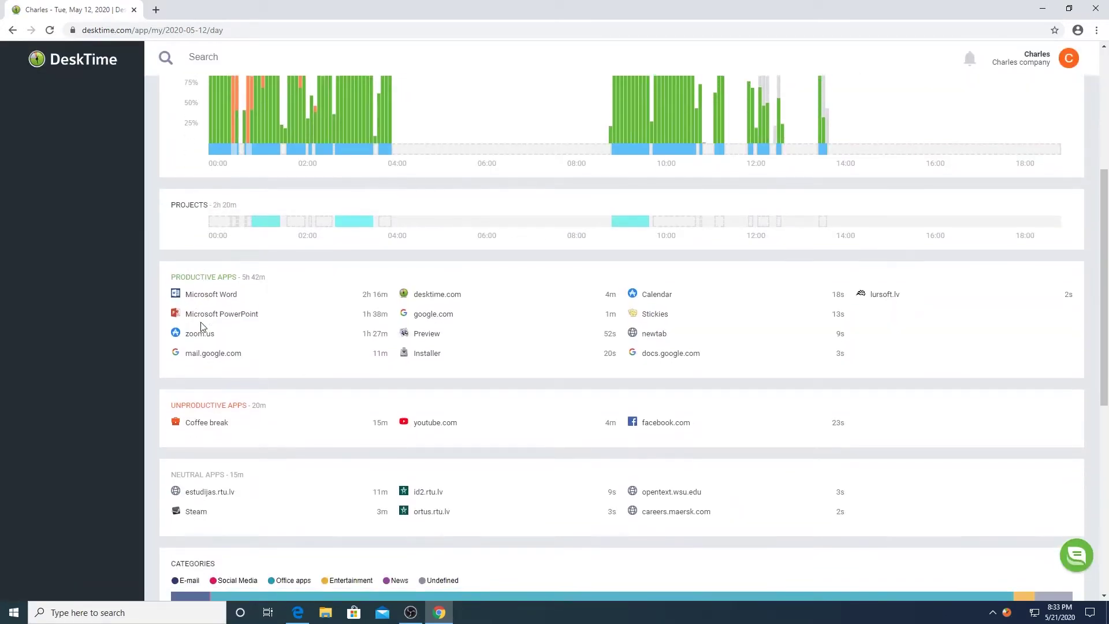
pyautogui.scroll(-1, 202, 327)
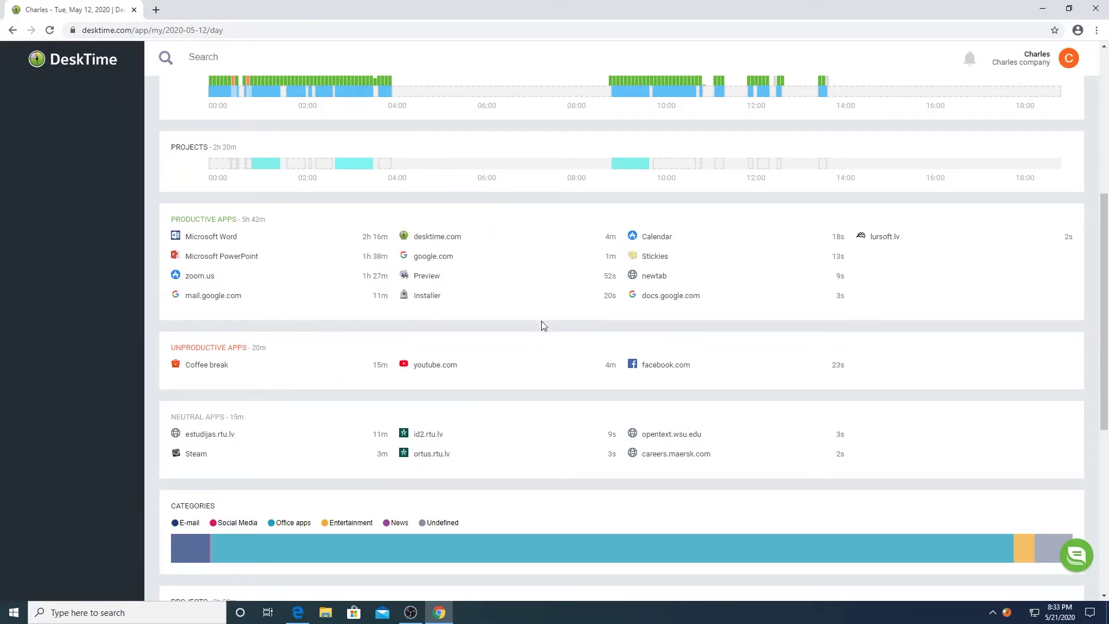
pyautogui.scroll(-3, 547, 342)
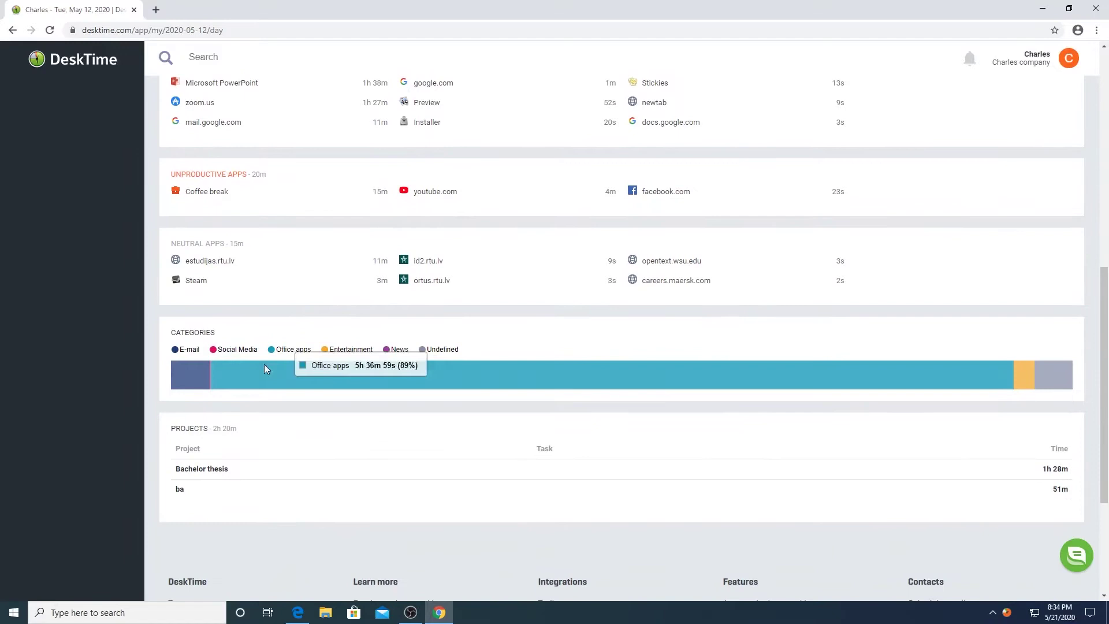
pyautogui.moveTo(179, 378)
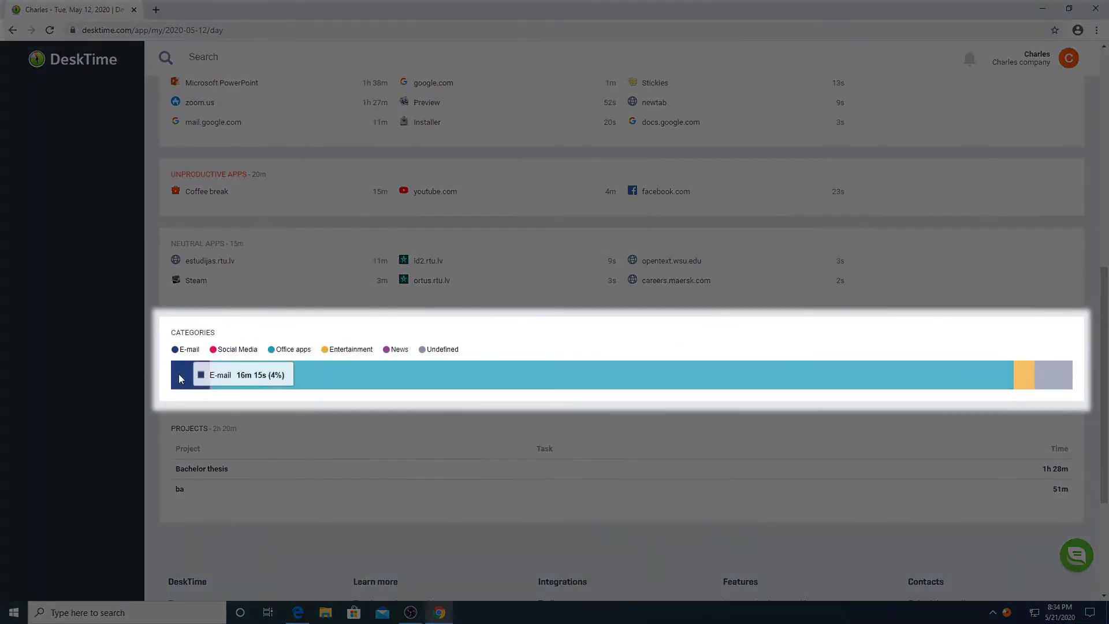
pyautogui.moveTo(250, 379)
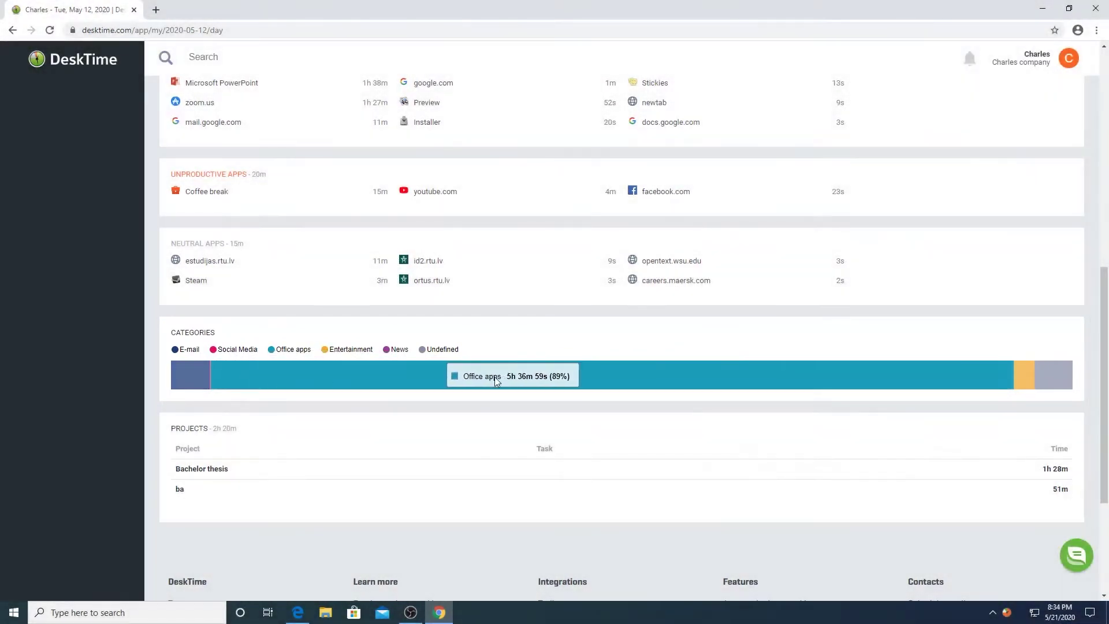
pyautogui.moveTo(1028, 379)
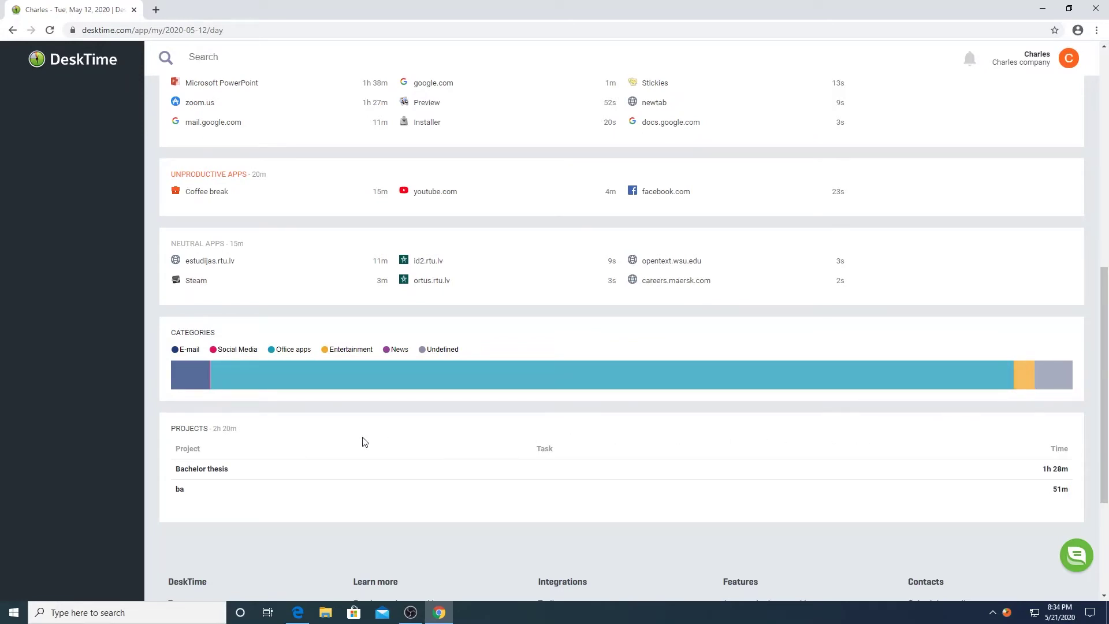
pyautogui.scroll(-1, 364, 442)
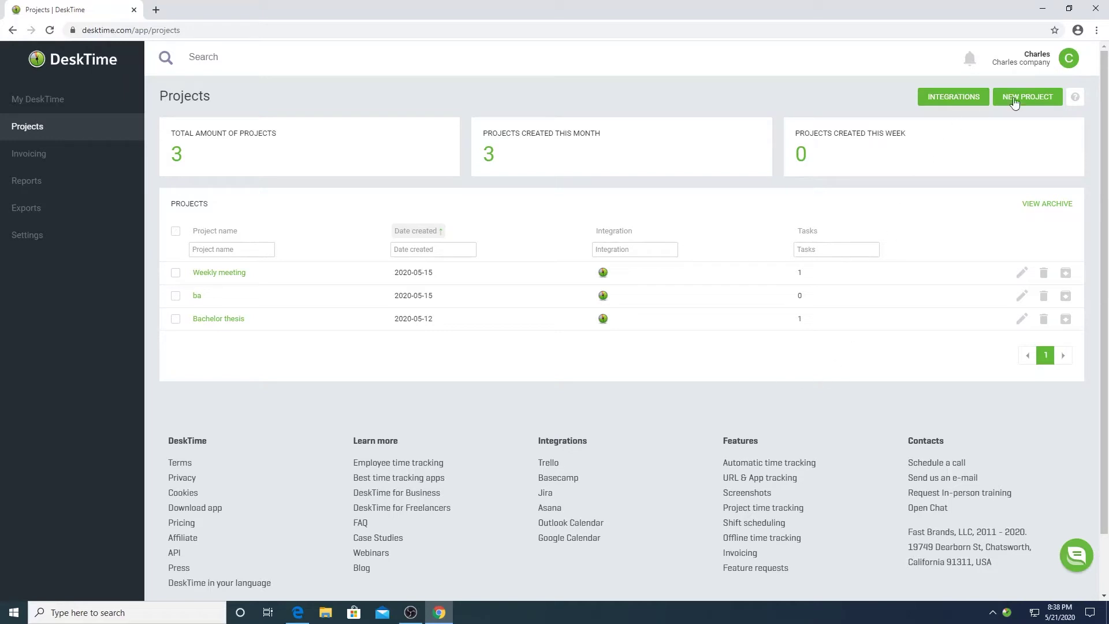
# Create project 'Sales meeting' with hourly rate 20, estimated cost 100 and 5 hours estimated time
pyautogui.click(1014, 101)
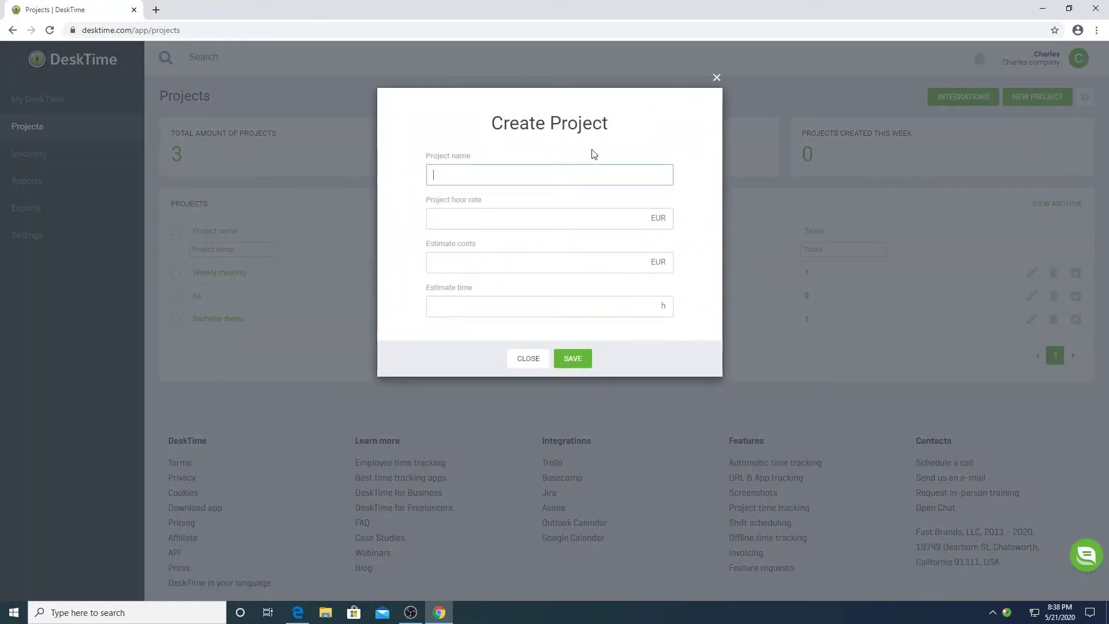
pyautogui.write('Sales meeting')
pyautogui.press('Tab')
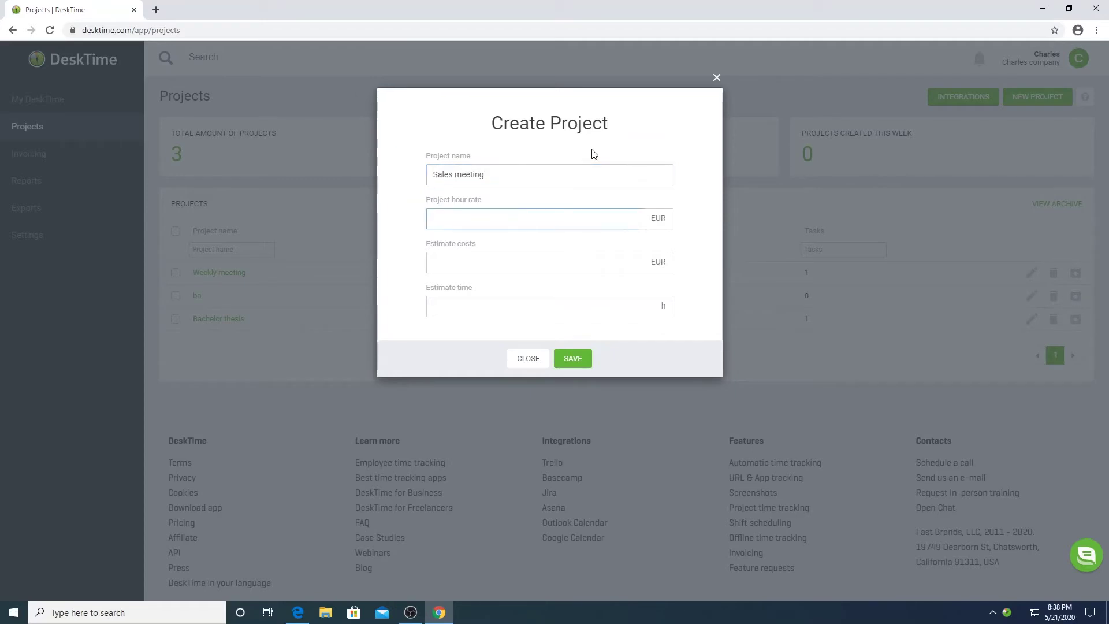
pyautogui.write('20')
pyautogui.press('Tab')
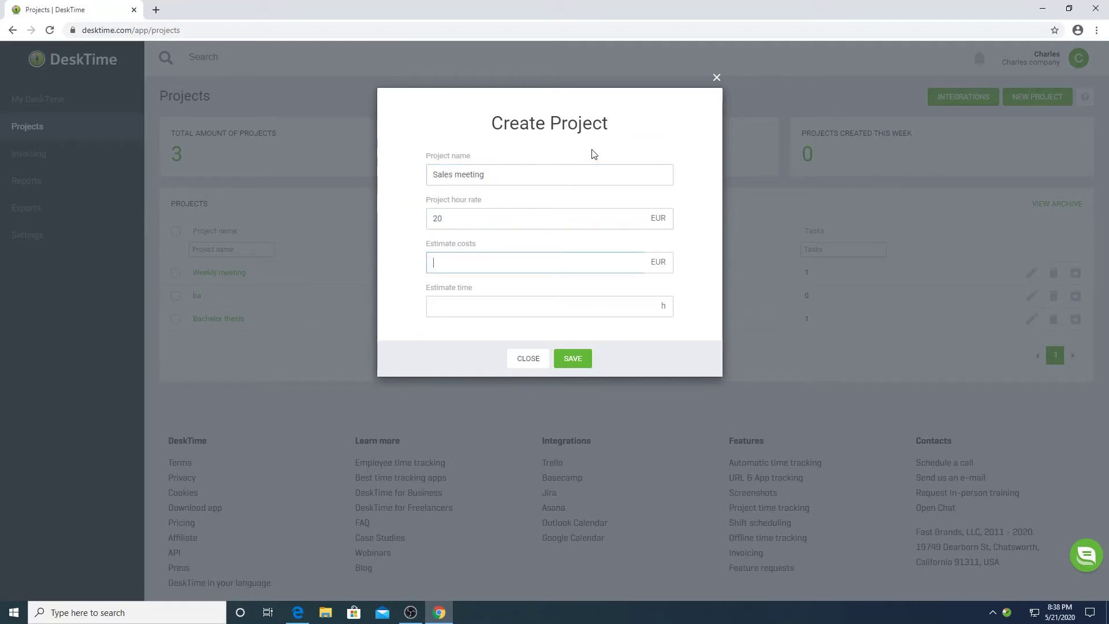
pyautogui.write('100')
pyautogui.press('Tab')
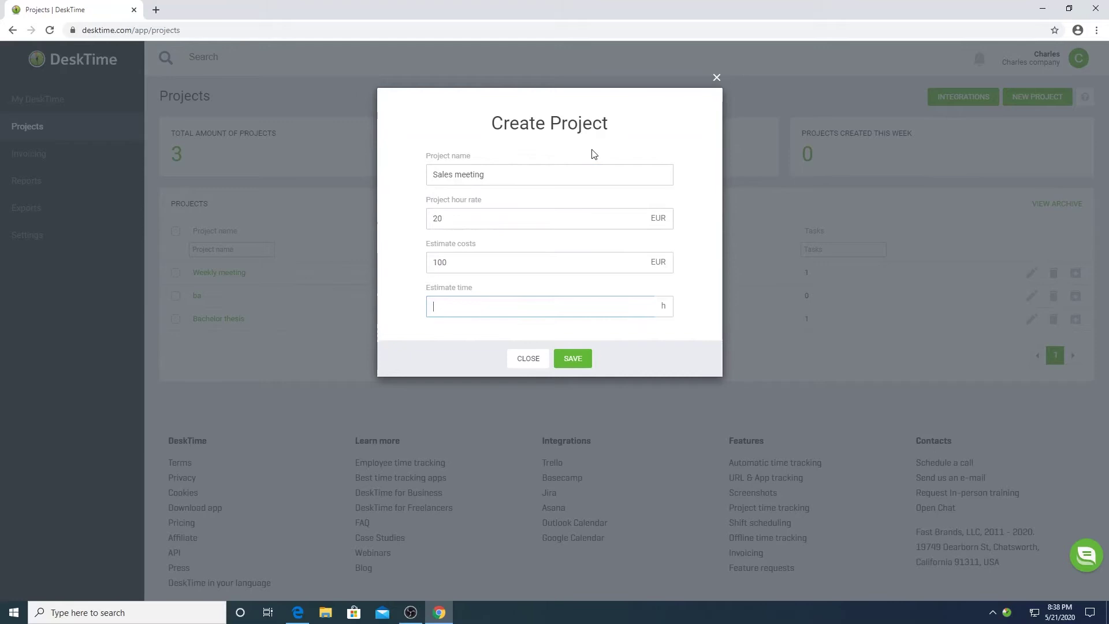
pyautogui.write('5')
pyautogui.click(573, 359)
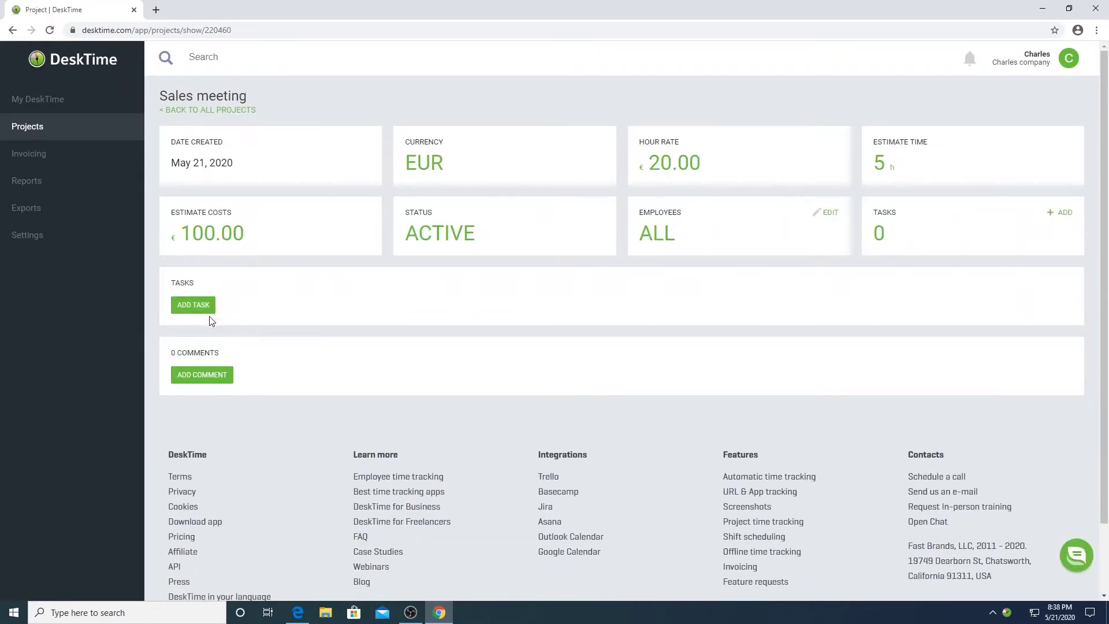
# Add 'Task 1' to Sales meeting, then return to the full projects list
pyautogui.click(203, 305)
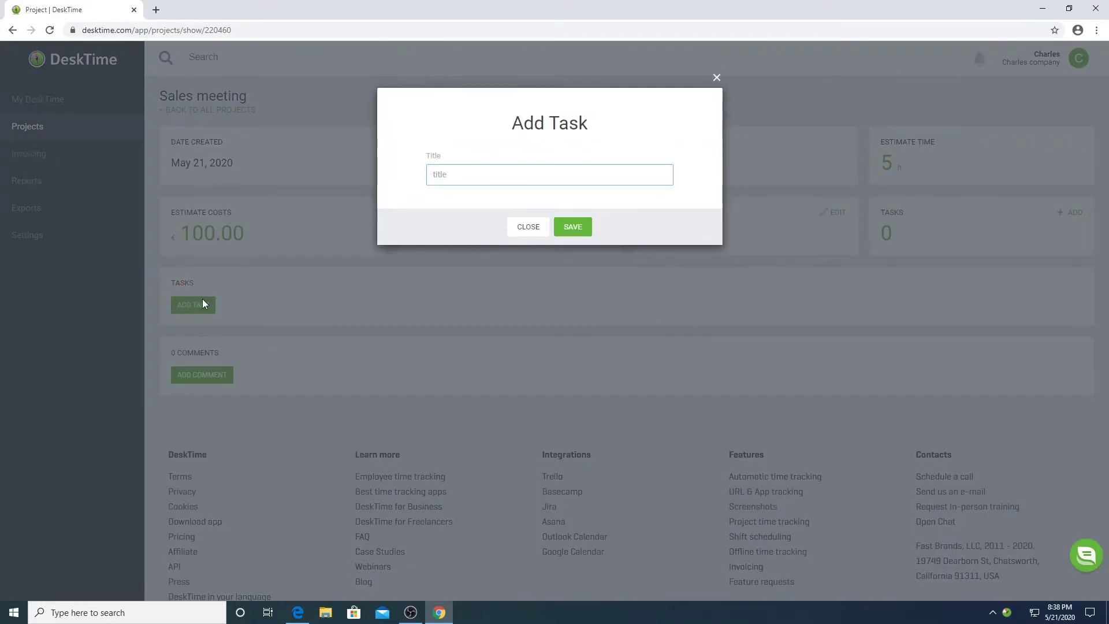
pyautogui.write('Task 1')
pyautogui.click(574, 227)
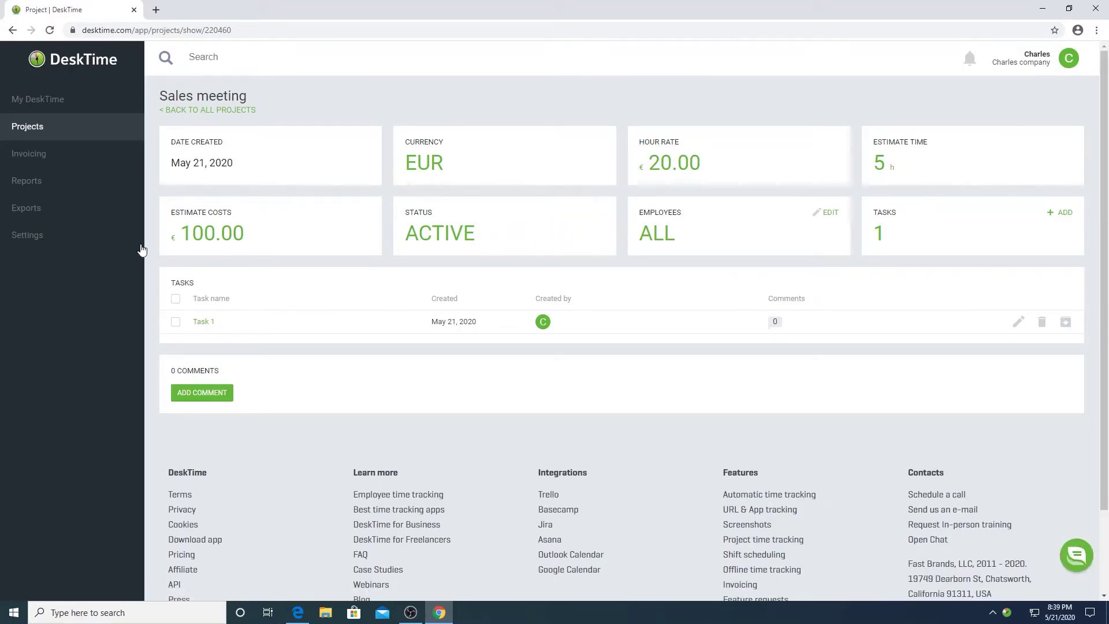
pyautogui.click(219, 110)
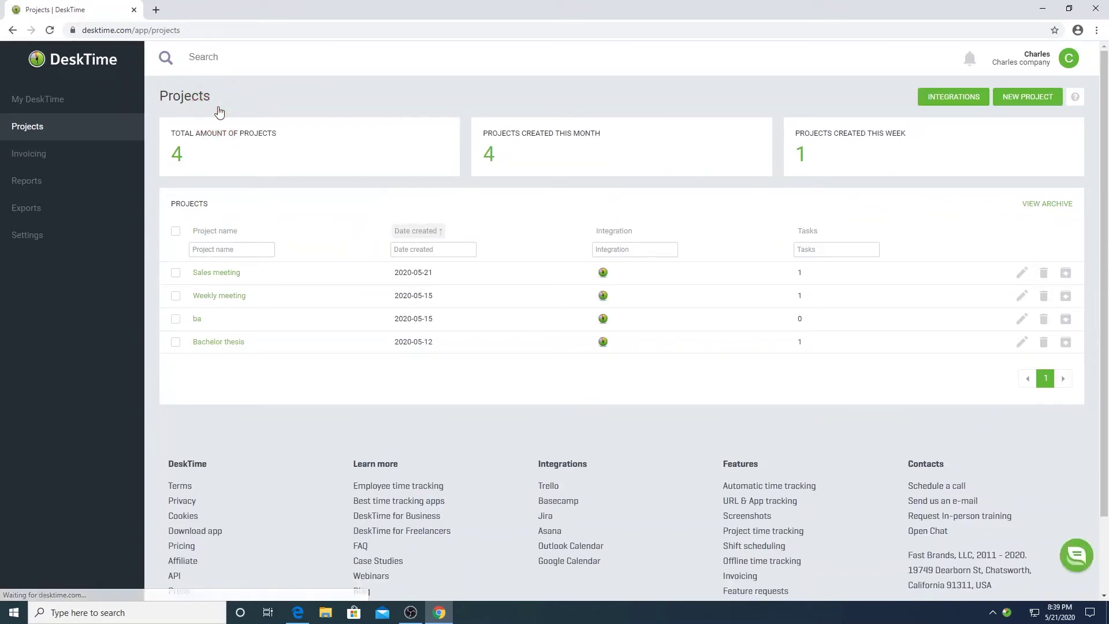
# Start a timer on Sales meeting's Task 1 via the tray's Create a project / Search option
pyautogui.rightClick(1006, 612)
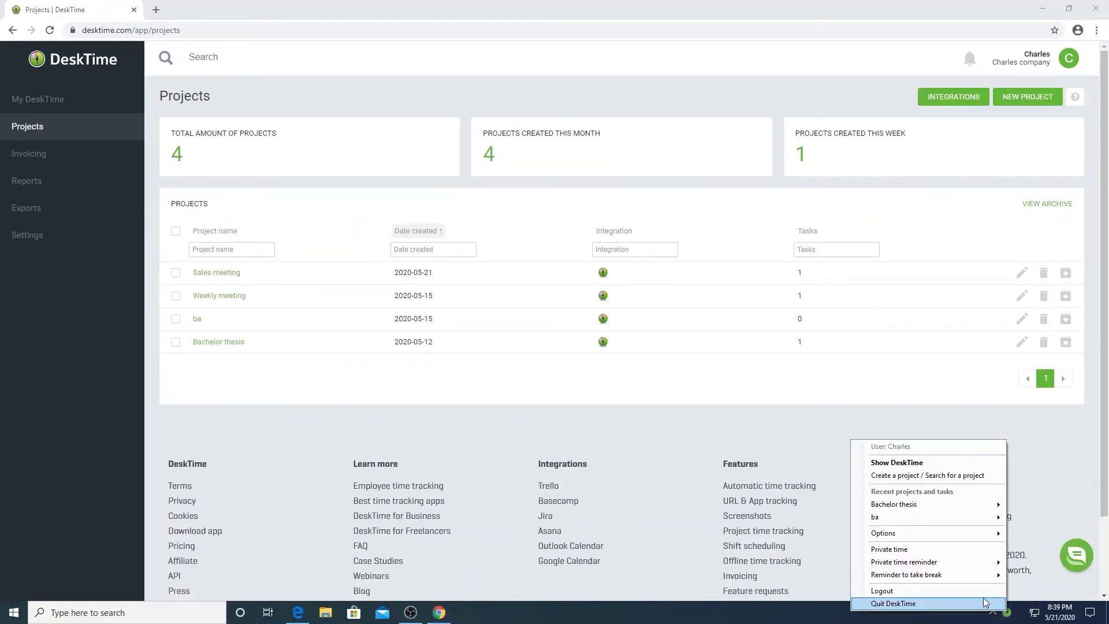
pyautogui.click(895, 476)
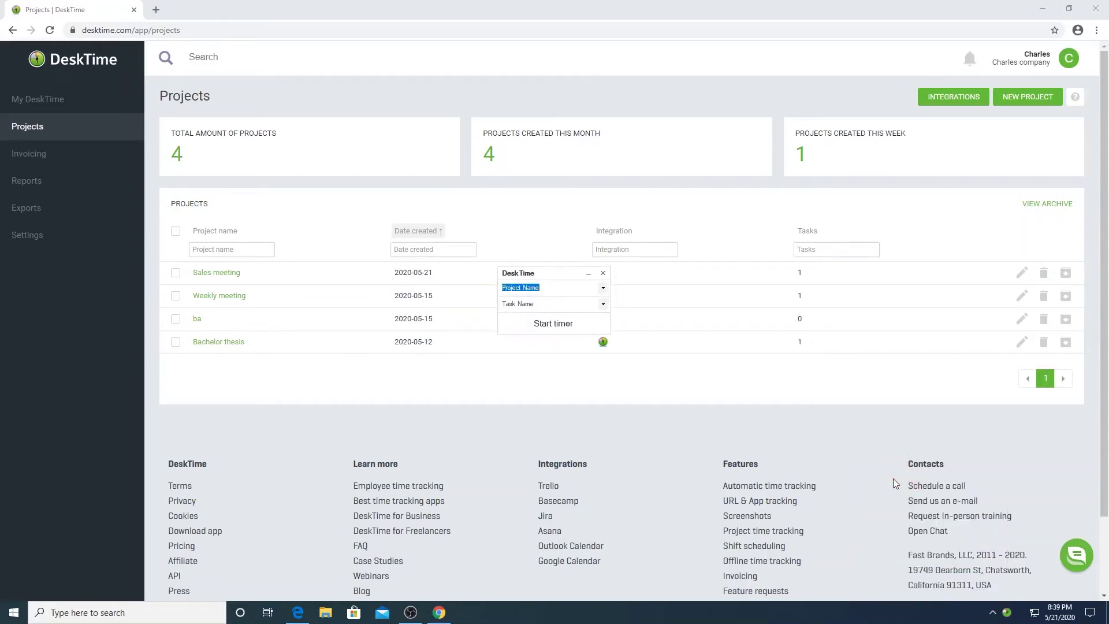
pyautogui.click(604, 289)
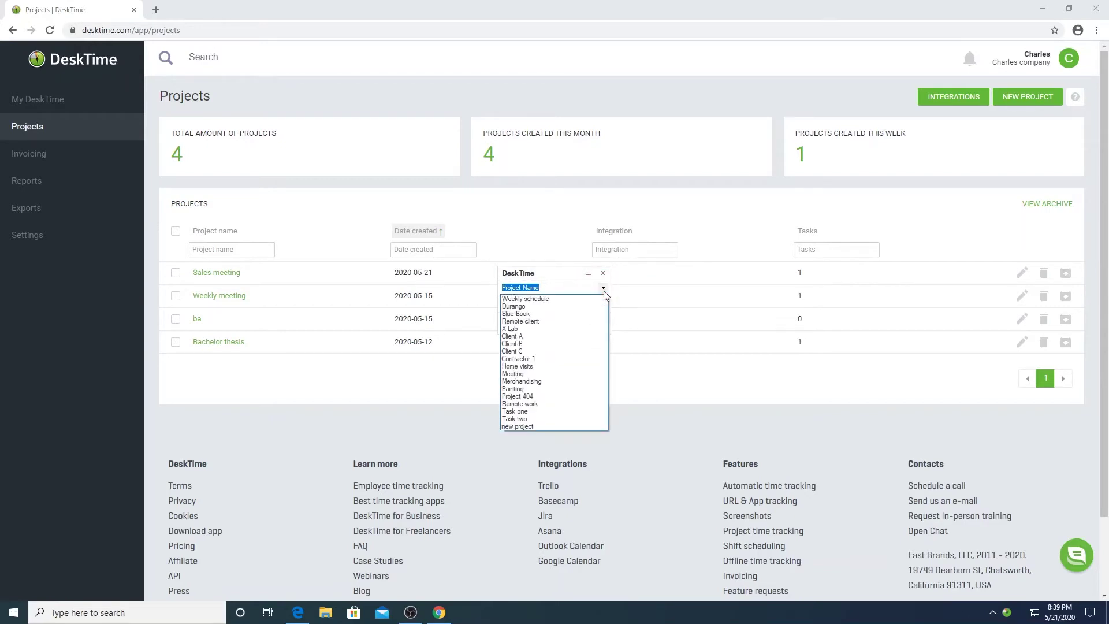
pyautogui.write('Sales meeting')
pyautogui.click(582, 289)
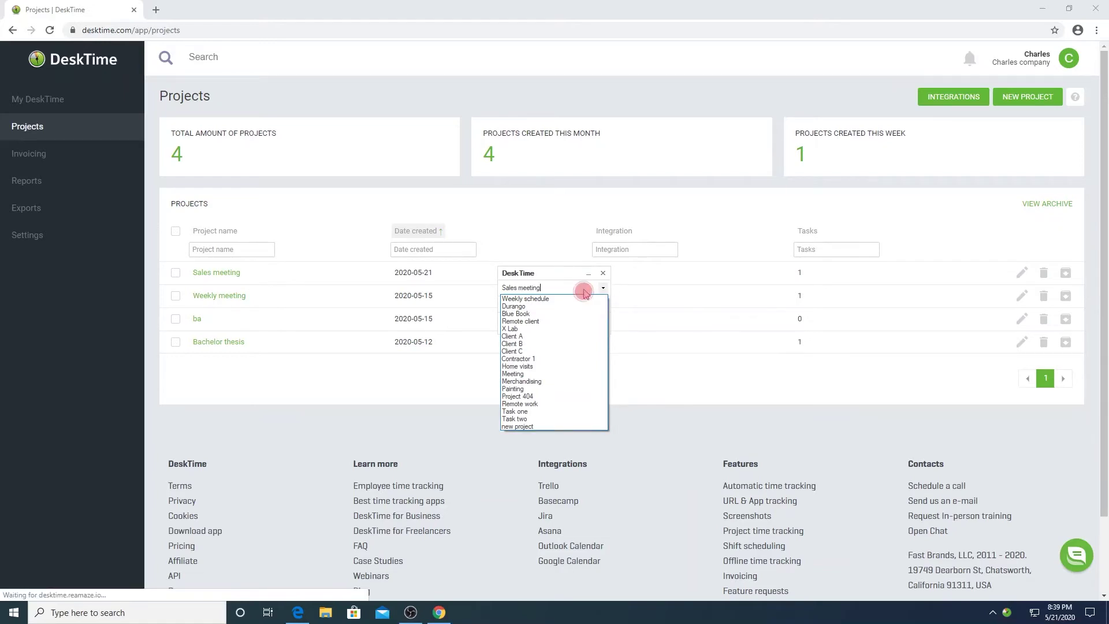
pyautogui.click(604, 304)
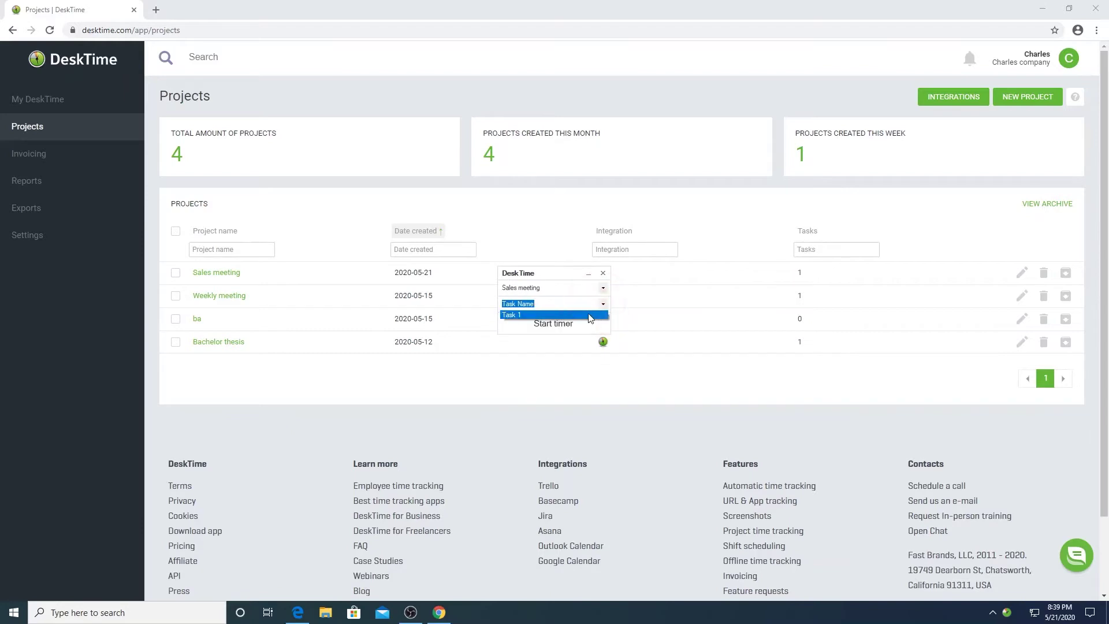
pyautogui.click(589, 315)
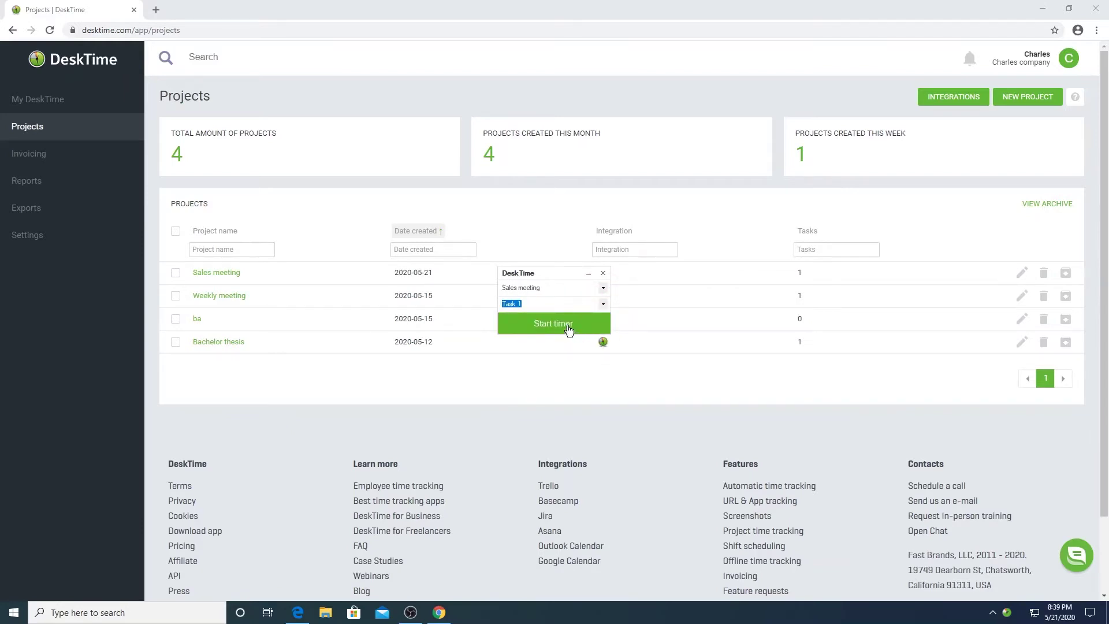
pyautogui.click(569, 329)
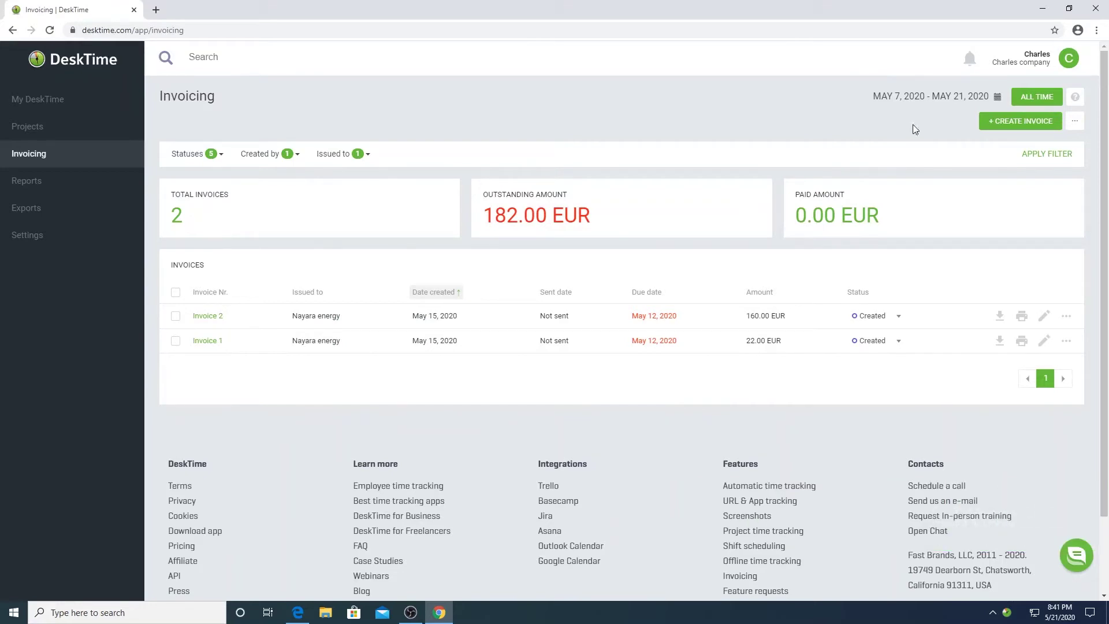
# Start a new invoice with + CREATE INVOICE on the Invoicing page
pyautogui.click(1013, 132)
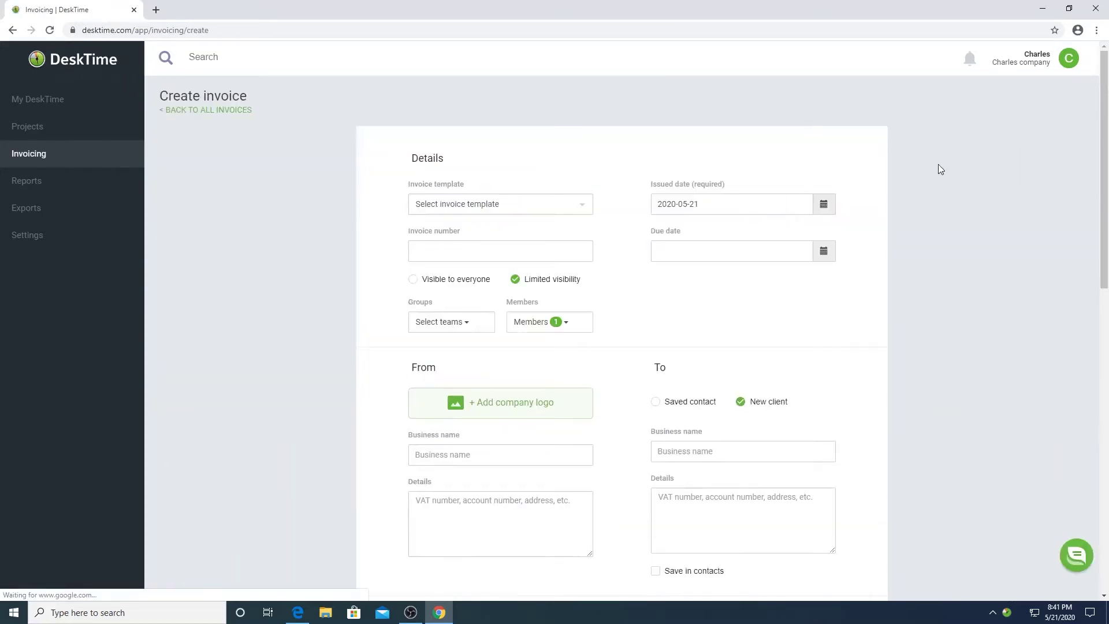
# Set the invoice number to 'Invoice 986' and the due date to 2020-05-24
pyautogui.click(528, 258)
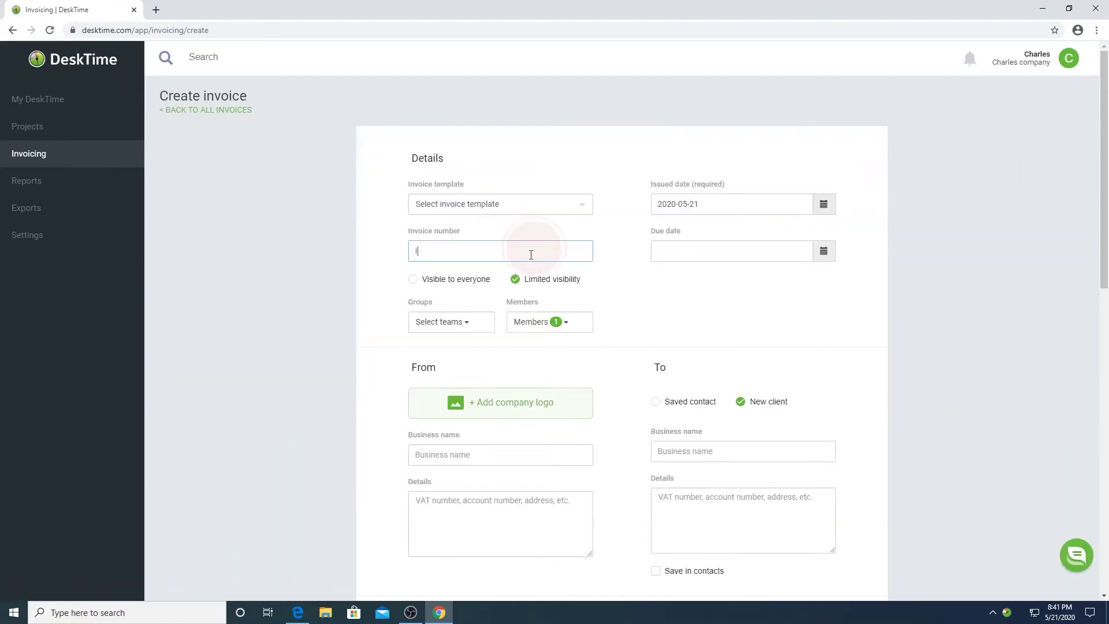
pyautogui.write('Invoice 986')
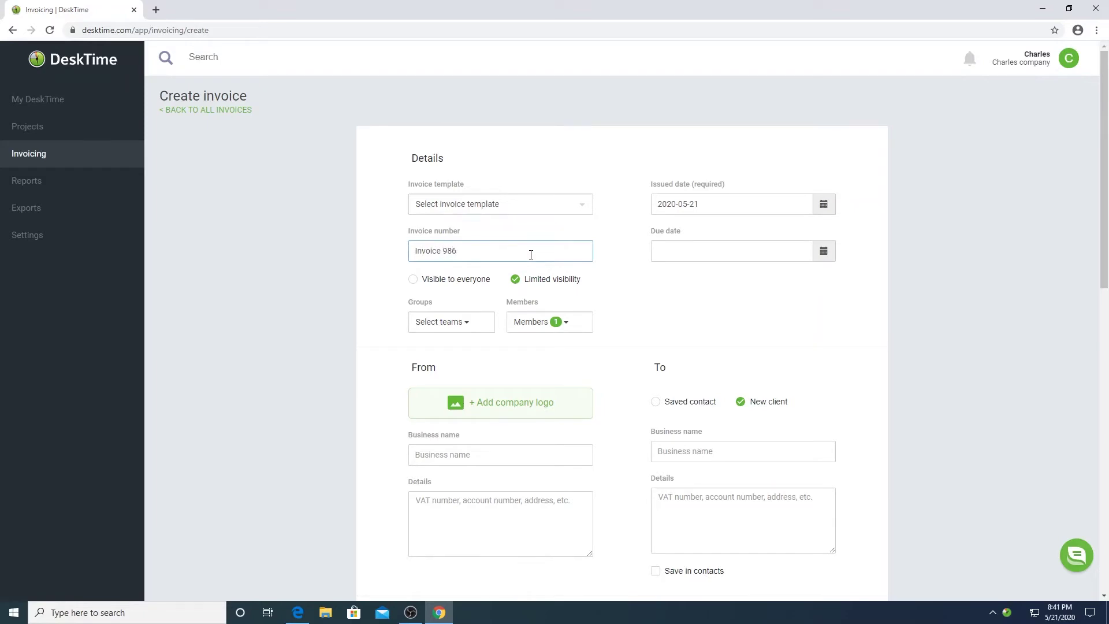
pyautogui.click(708, 248)
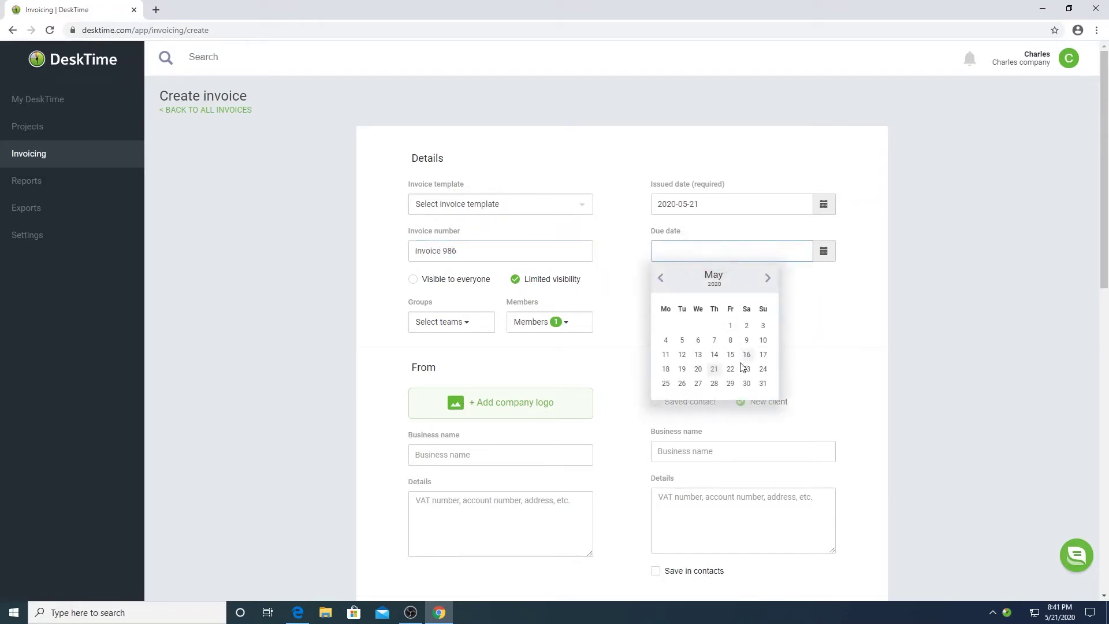
pyautogui.click(760, 370)
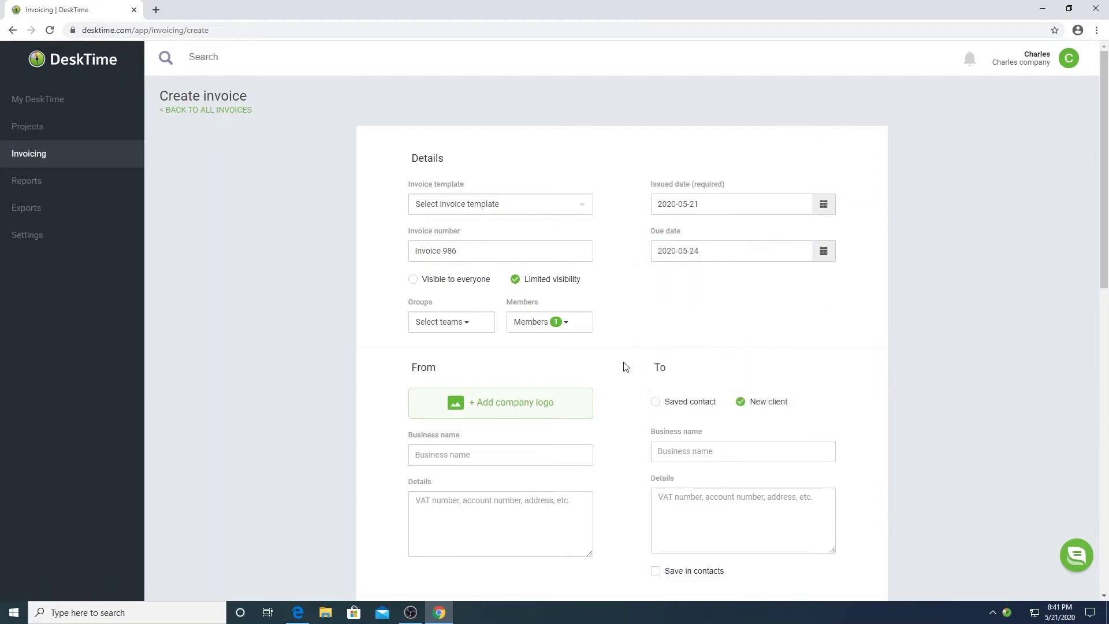
pyautogui.scroll(-2, 521, 359)
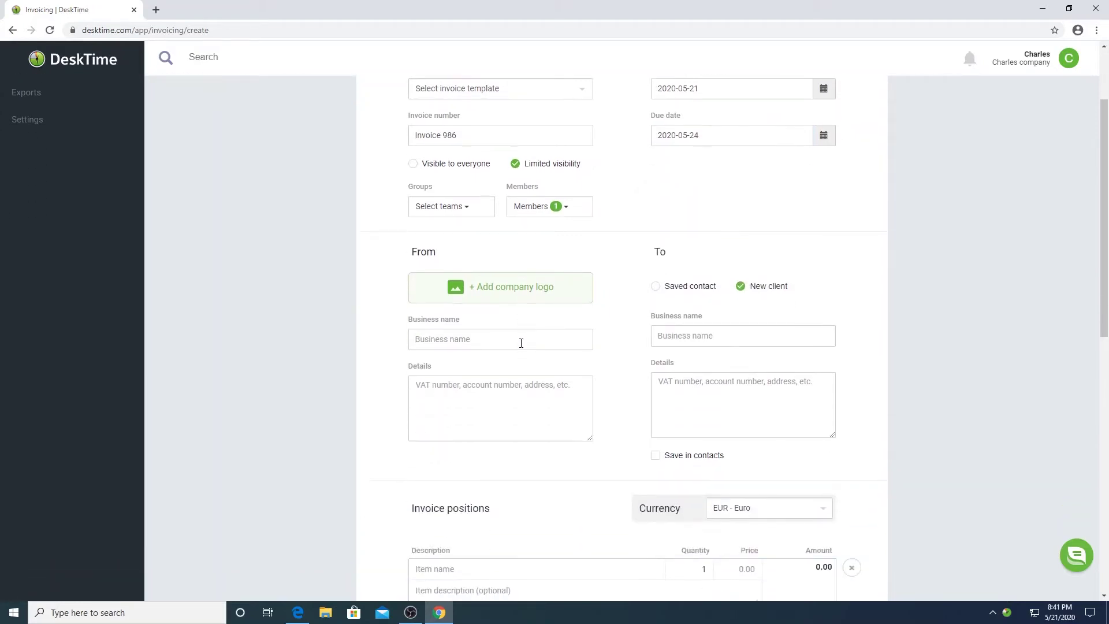
# Enter DeskTime with its address as sender and pick saved contact Nayara energy as recipient
pyautogui.click(521, 343)
pyautogui.write('DeskTime')
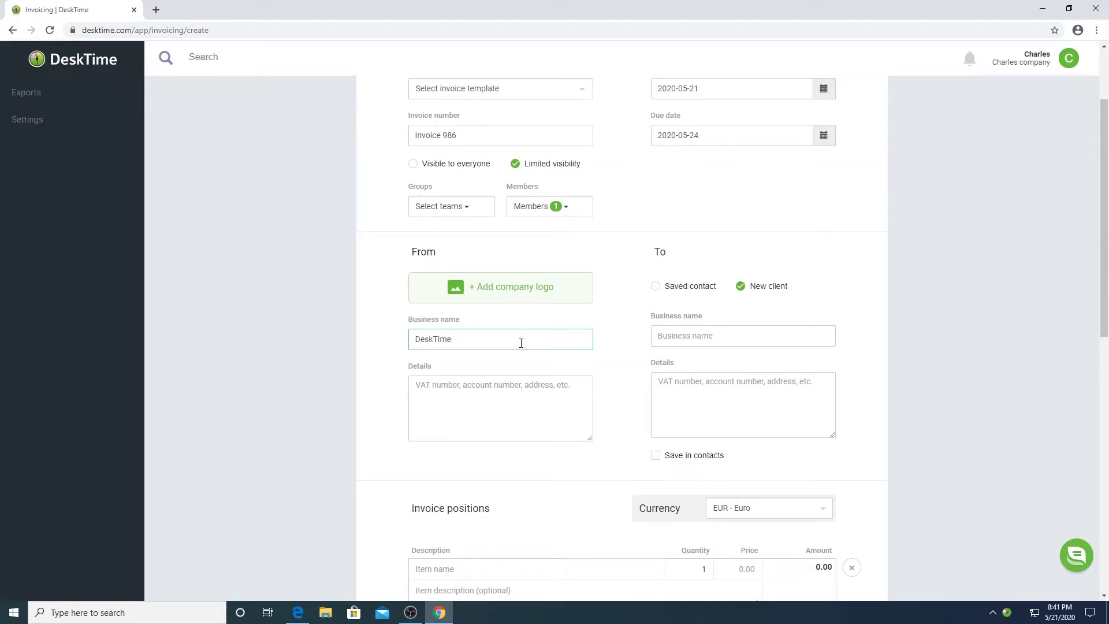
pyautogui.press('Tab')
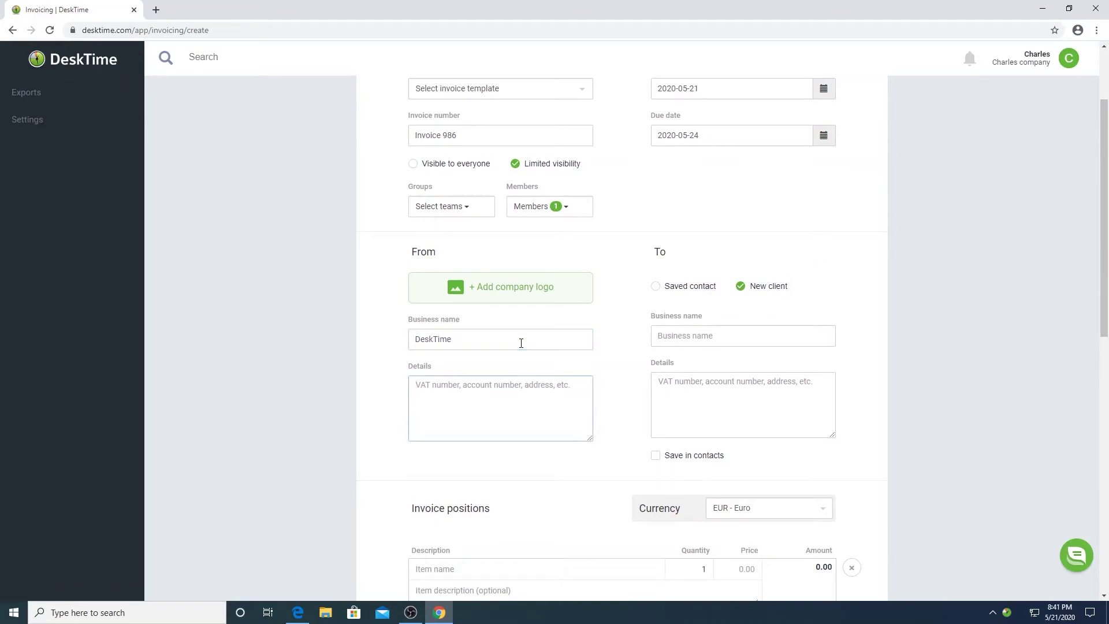
pyautogui.write('7217 E. Fairview Street')
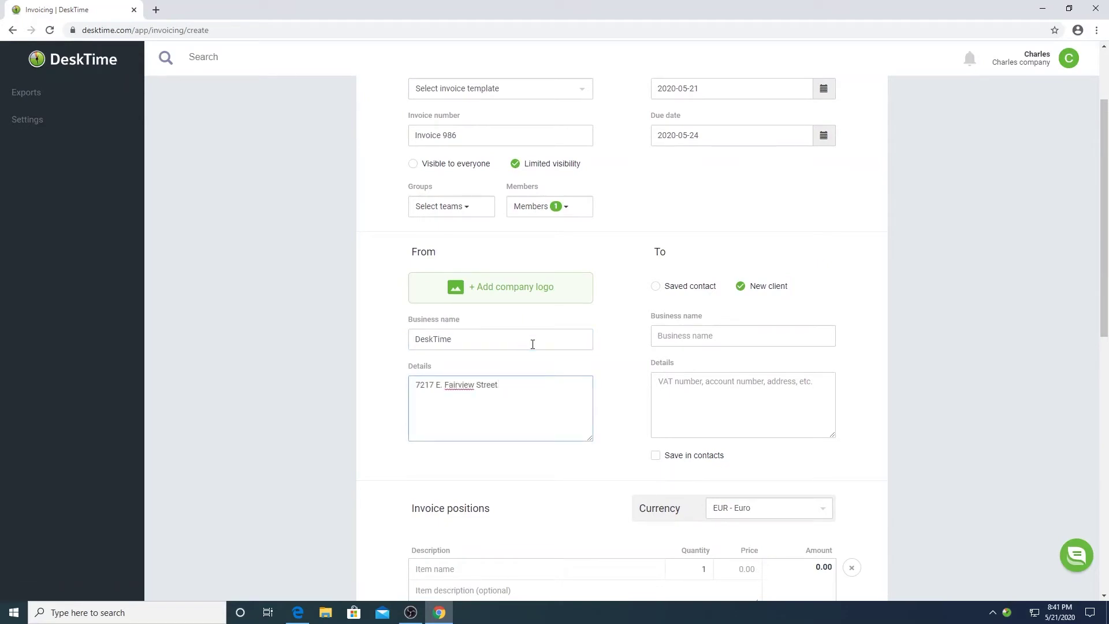
pyautogui.click(622, 350)
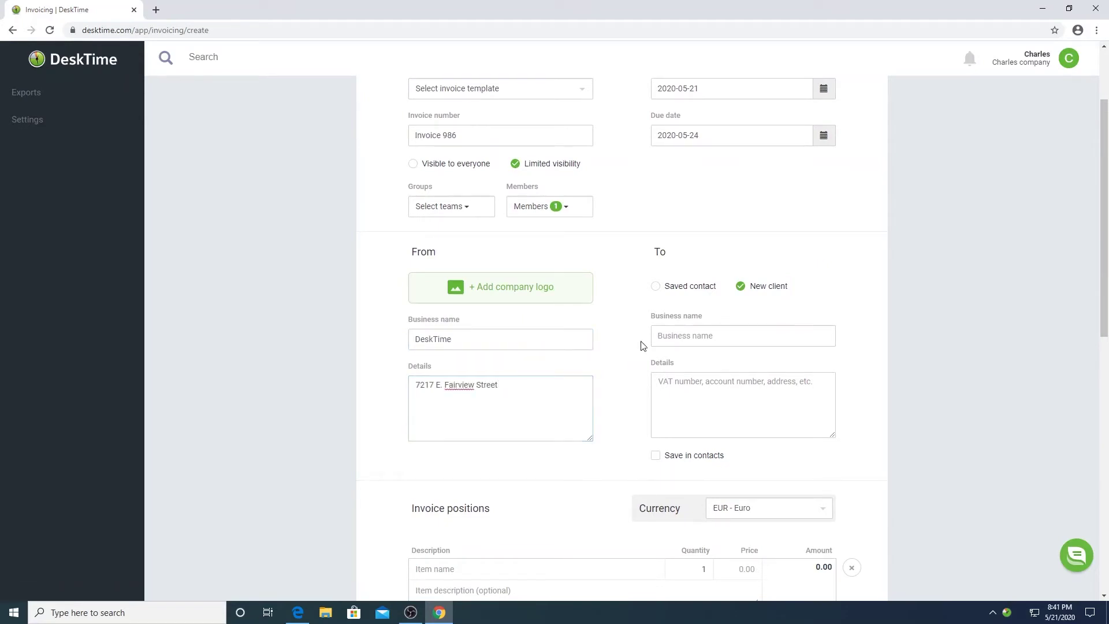
pyautogui.click(674, 289)
pyautogui.click(672, 339)
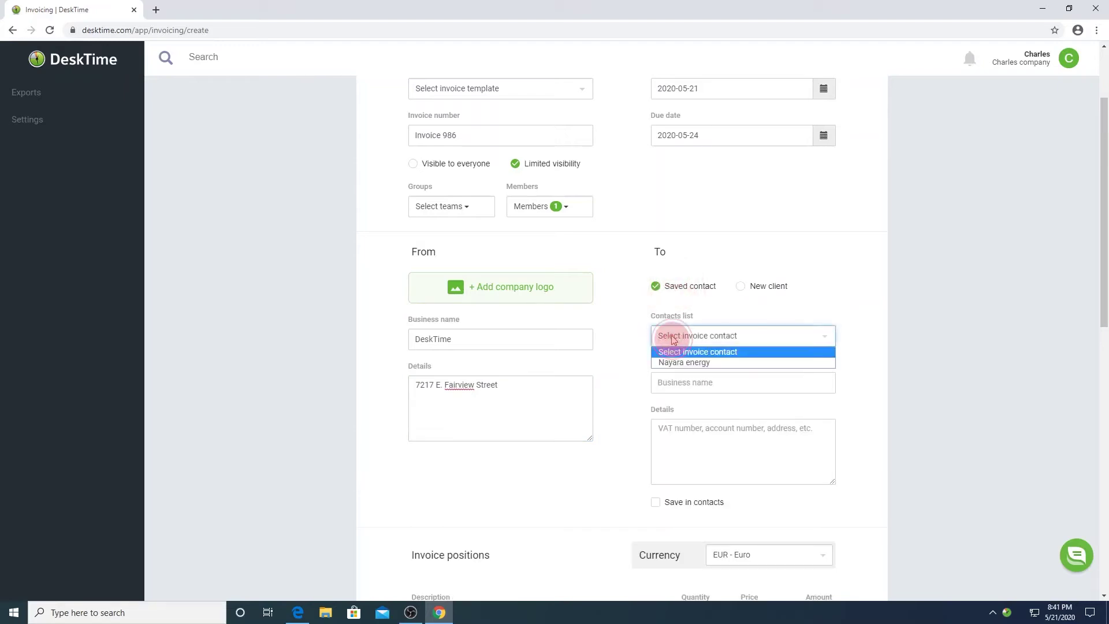
pyautogui.click(718, 362)
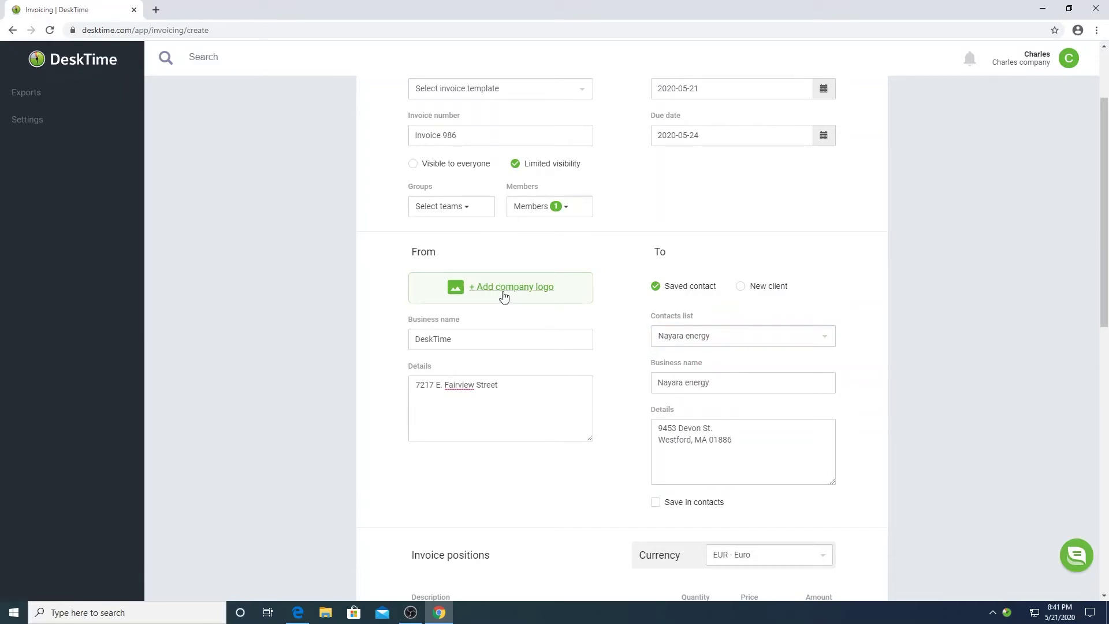
# Add a Law services invoice line with quantity 10 at price 245
pyautogui.scroll(-2, 475, 452)
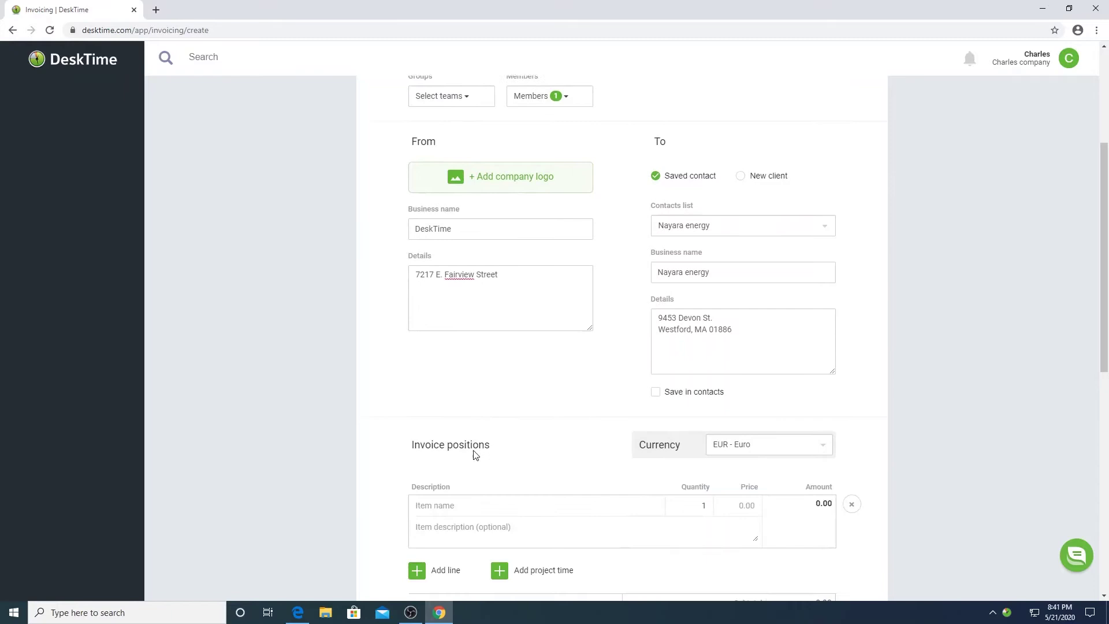
pyautogui.scroll(-2, 471, 426)
pyautogui.click(490, 383)
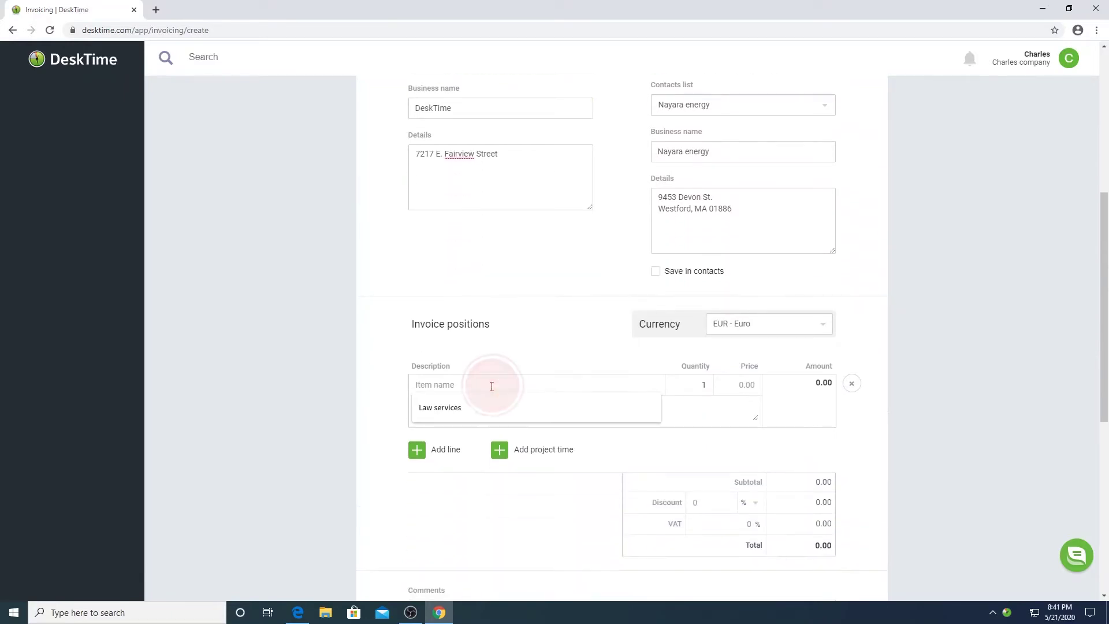
pyautogui.click(495, 407)
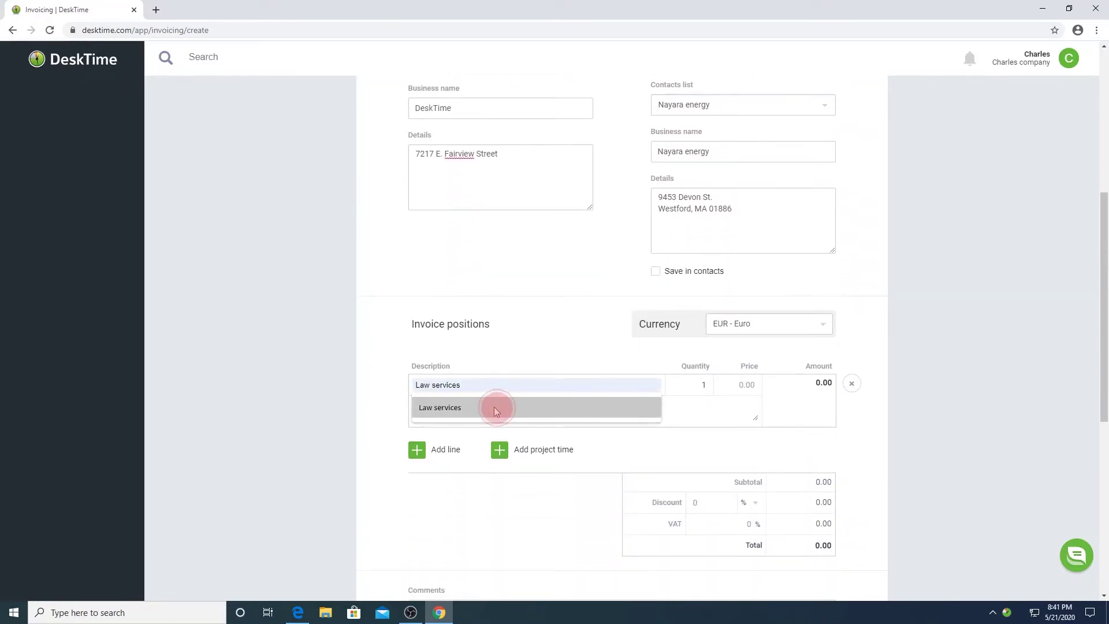
pyautogui.click(709, 383)
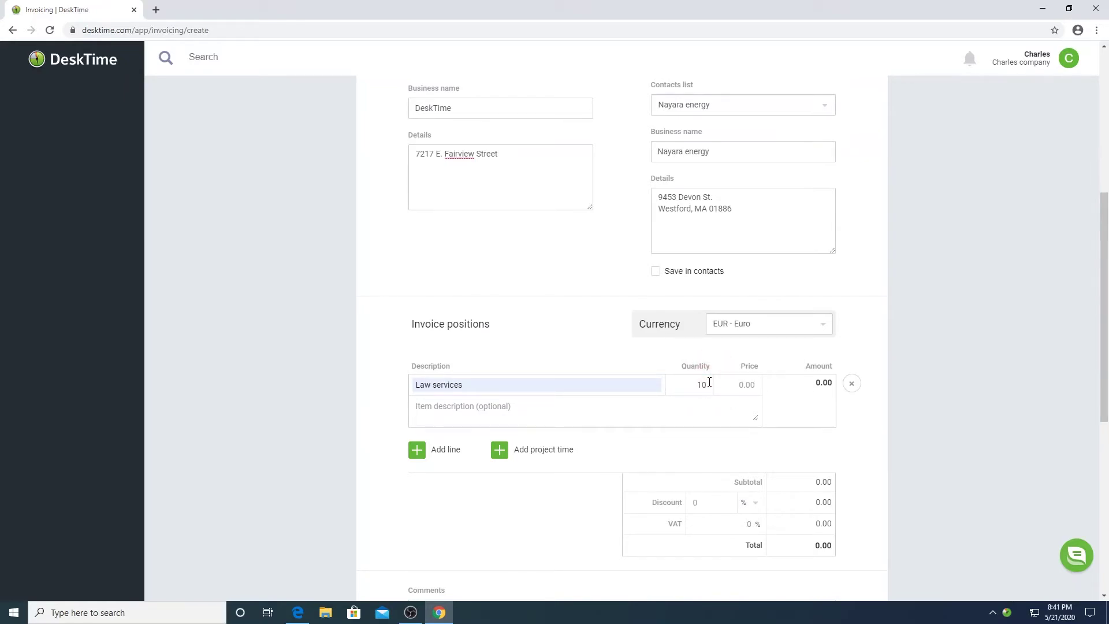
pyautogui.press('Tab')
pyautogui.write('245')
# Add Bachelor thesis's productive Final presentation time since 1 May 2020 as an invoice line
pyautogui.click(535, 450)
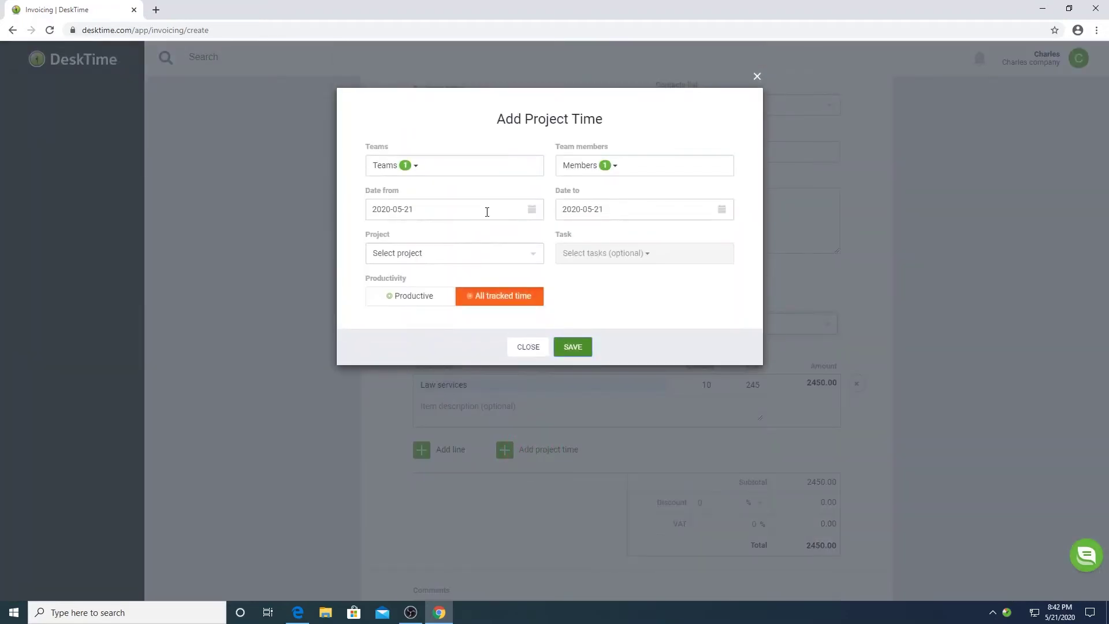
pyautogui.click(531, 211)
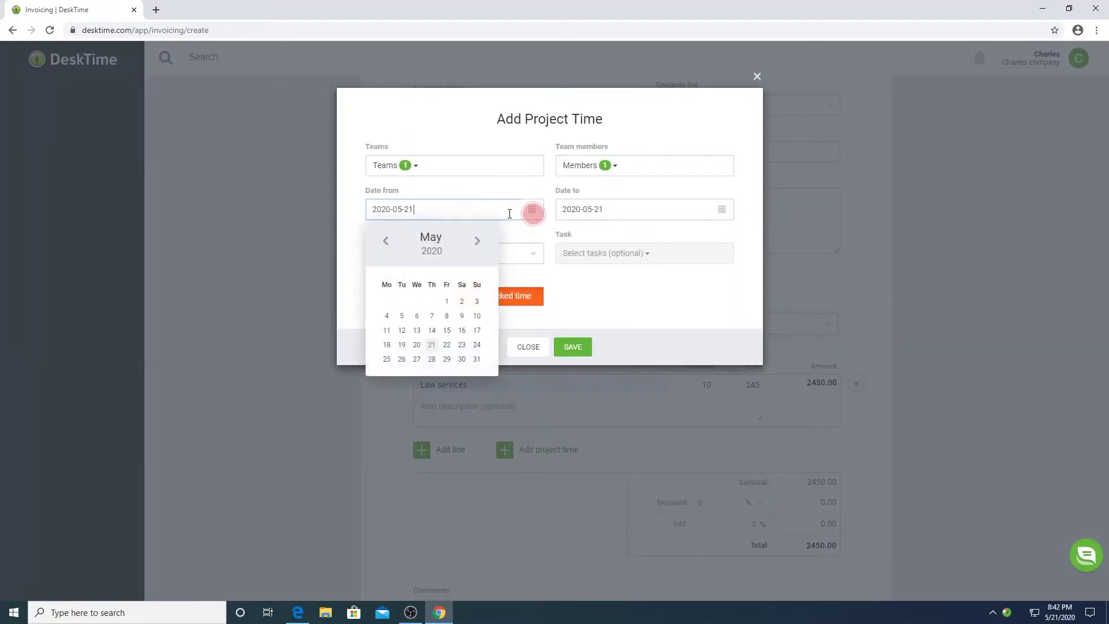
pyautogui.click(447, 302)
pyautogui.click(434, 255)
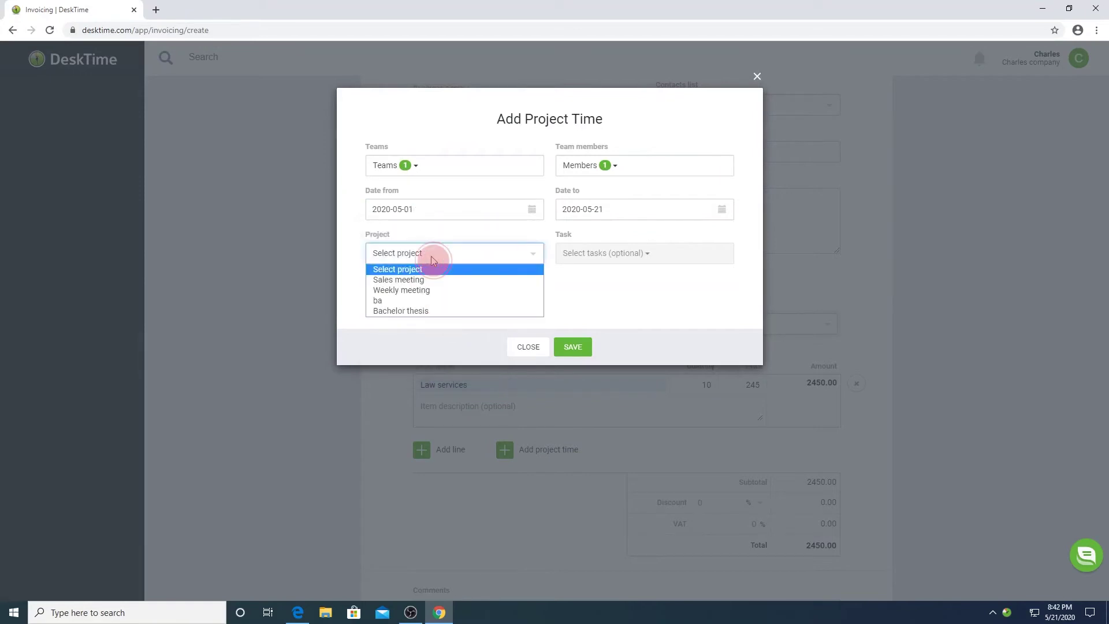
pyautogui.click(427, 311)
pyautogui.click(573, 254)
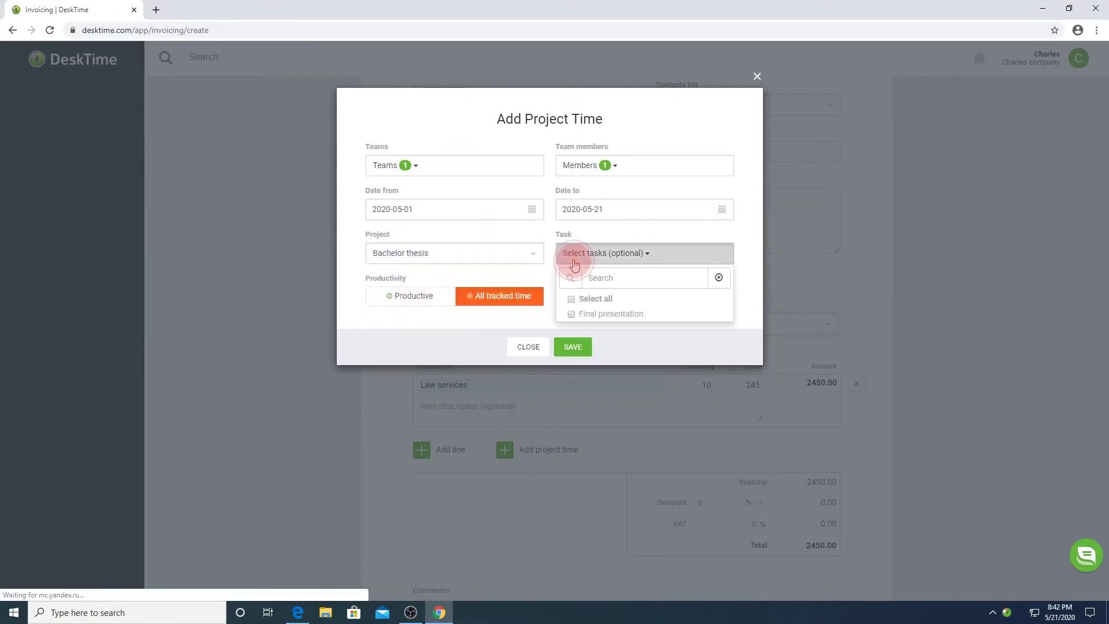
pyautogui.click(595, 313)
pyautogui.click(522, 317)
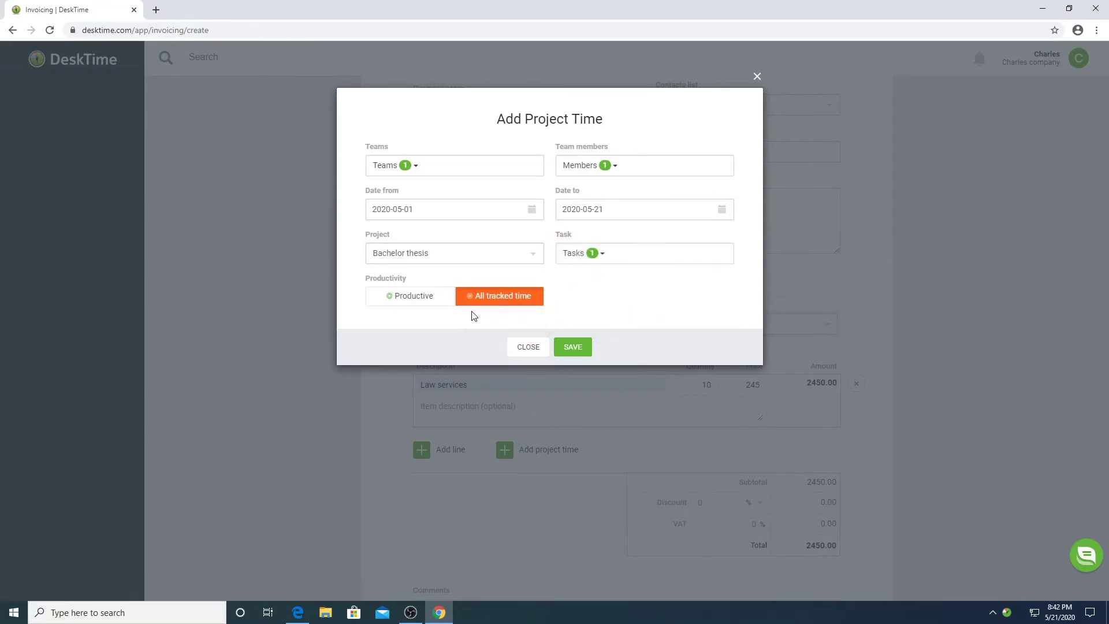
pyautogui.click(424, 297)
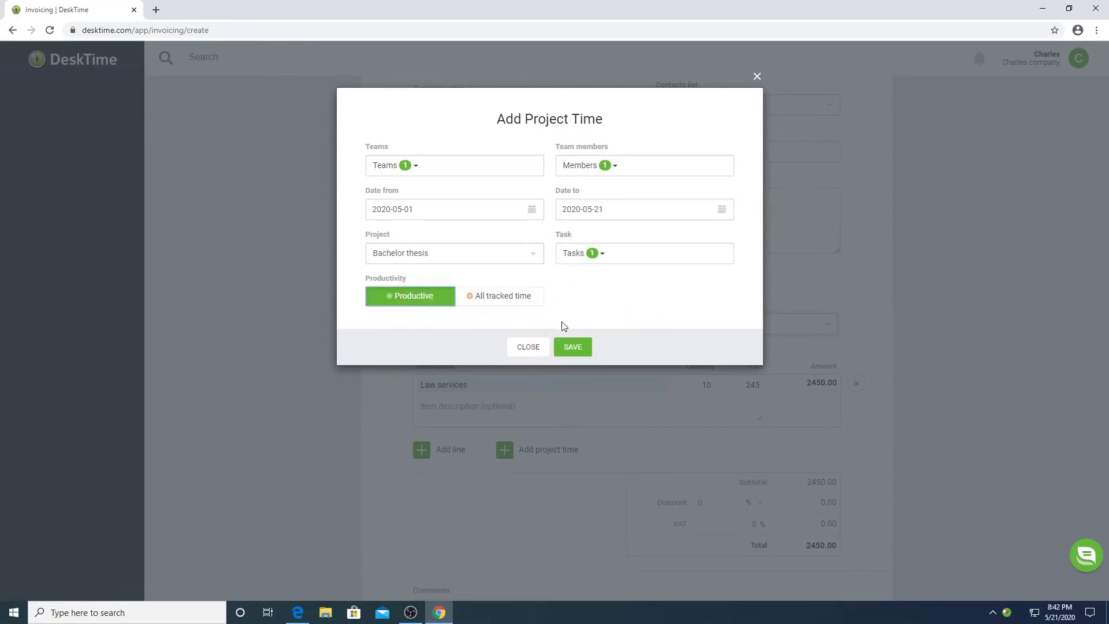
pyautogui.click(573, 349)
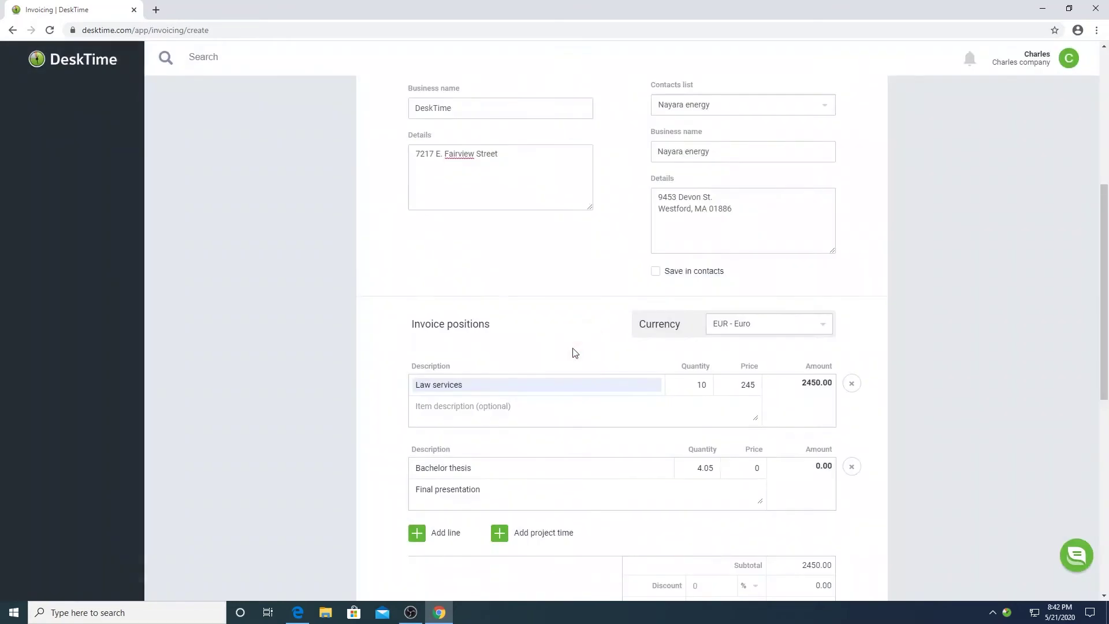
# Apply a 10% discount to the invoice and save it, bringing the total to 2205.00
pyautogui.scroll(-2, 571, 353)
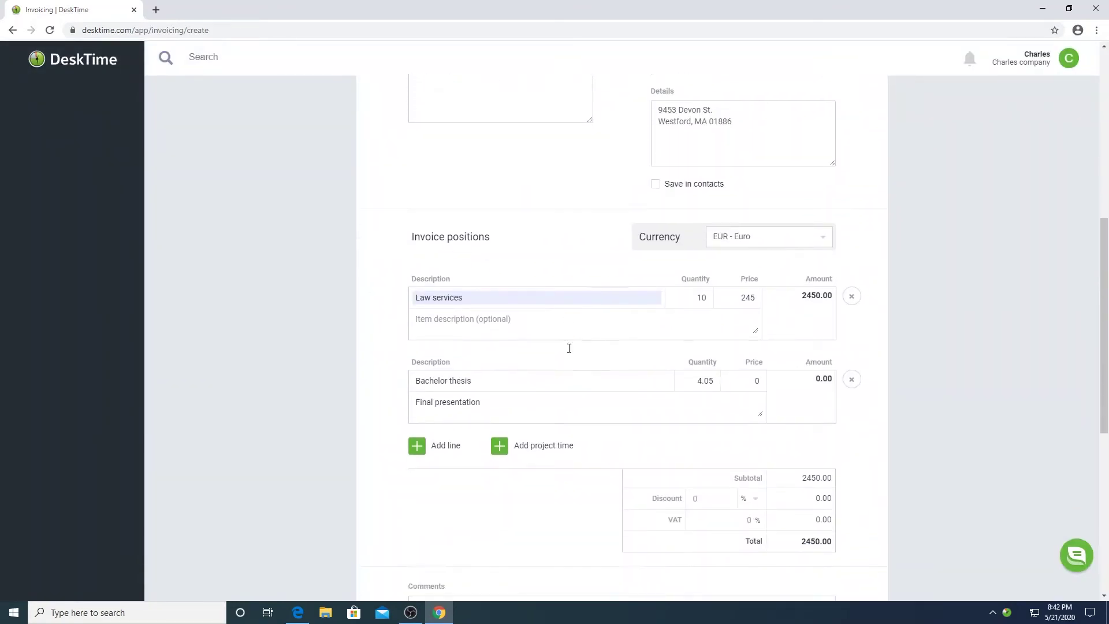
pyautogui.scroll(-2, 569, 348)
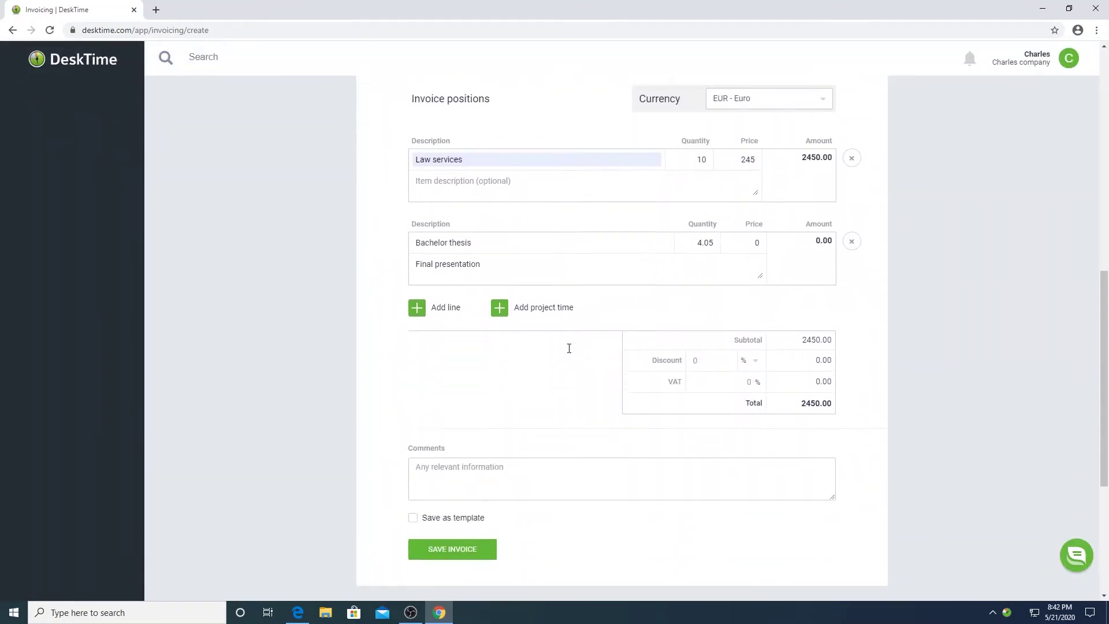
pyautogui.click(716, 357)
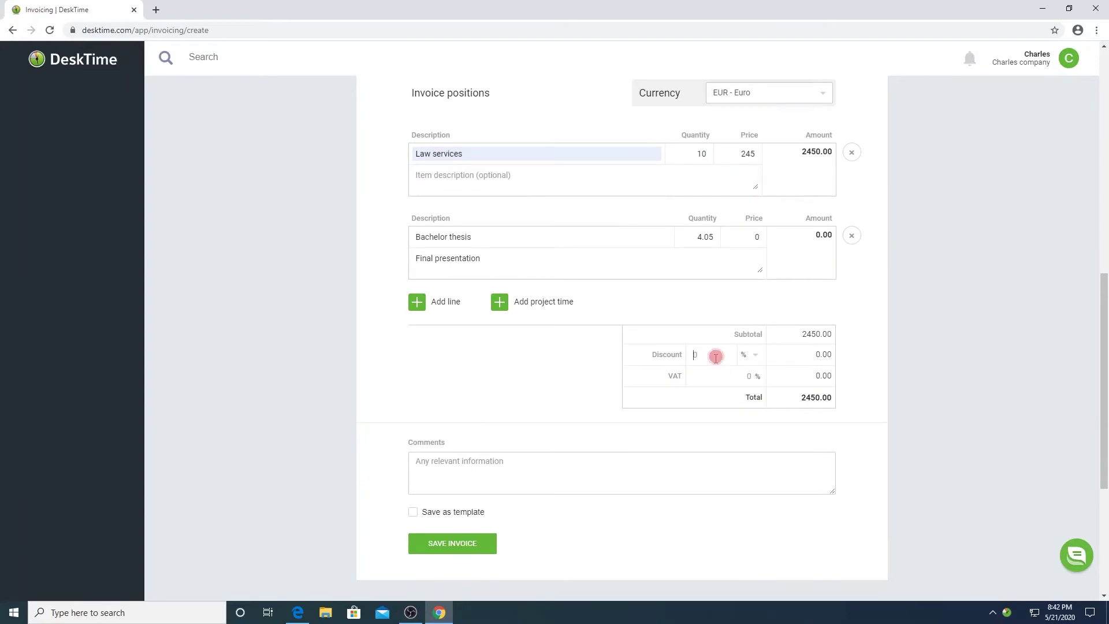
pyautogui.write('10')
pyautogui.scroll(-1, 538, 402)
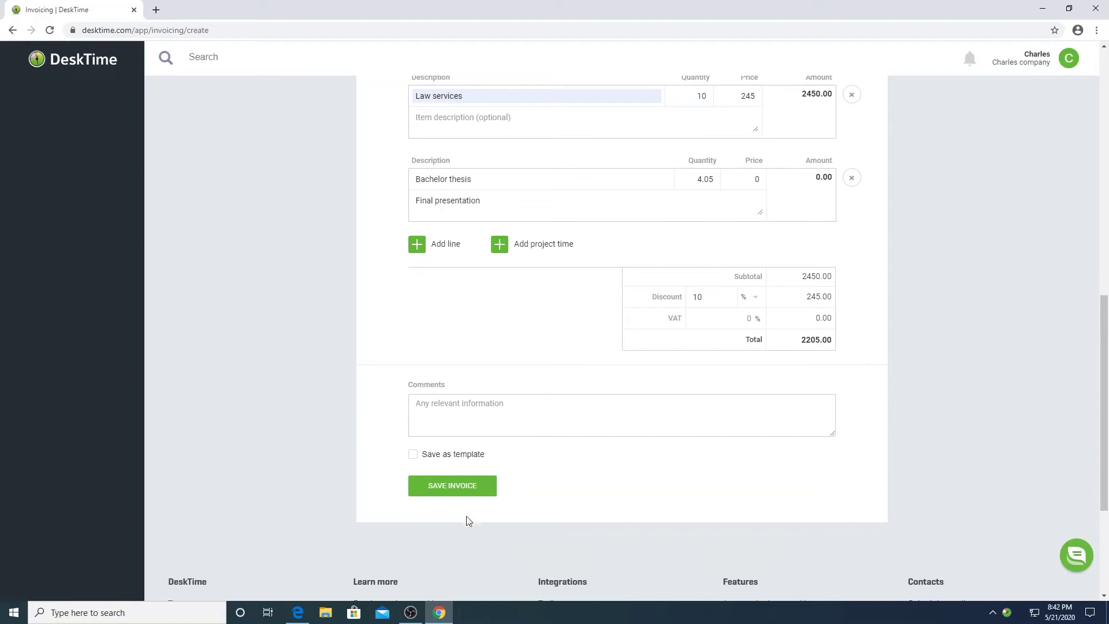
pyautogui.click(449, 488)
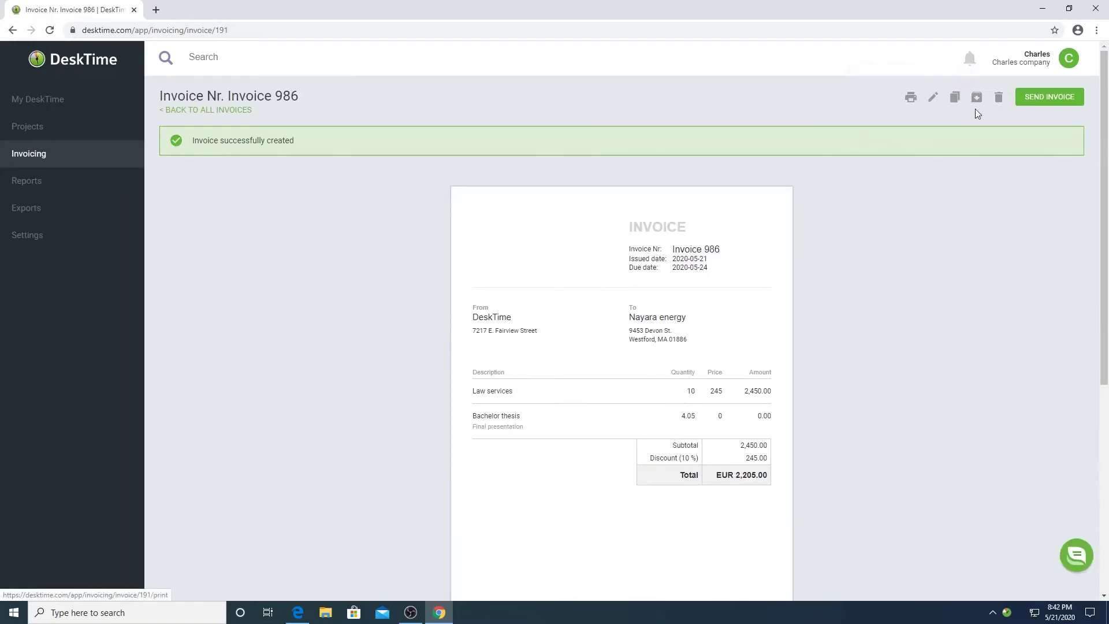
pyautogui.click(1026, 103)
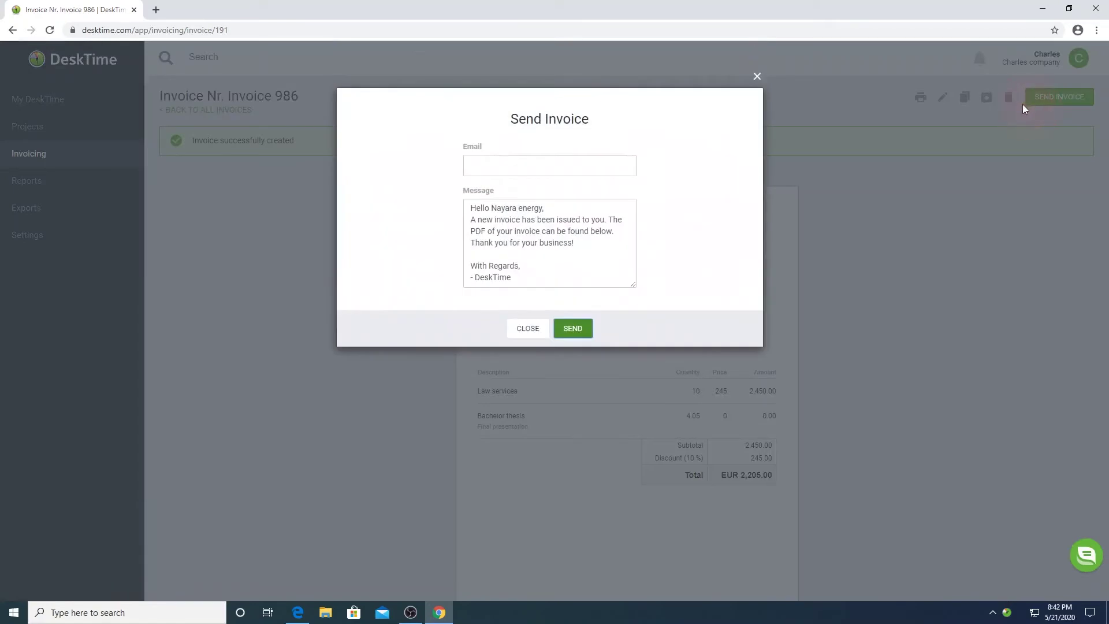
pyautogui.click(596, 166)
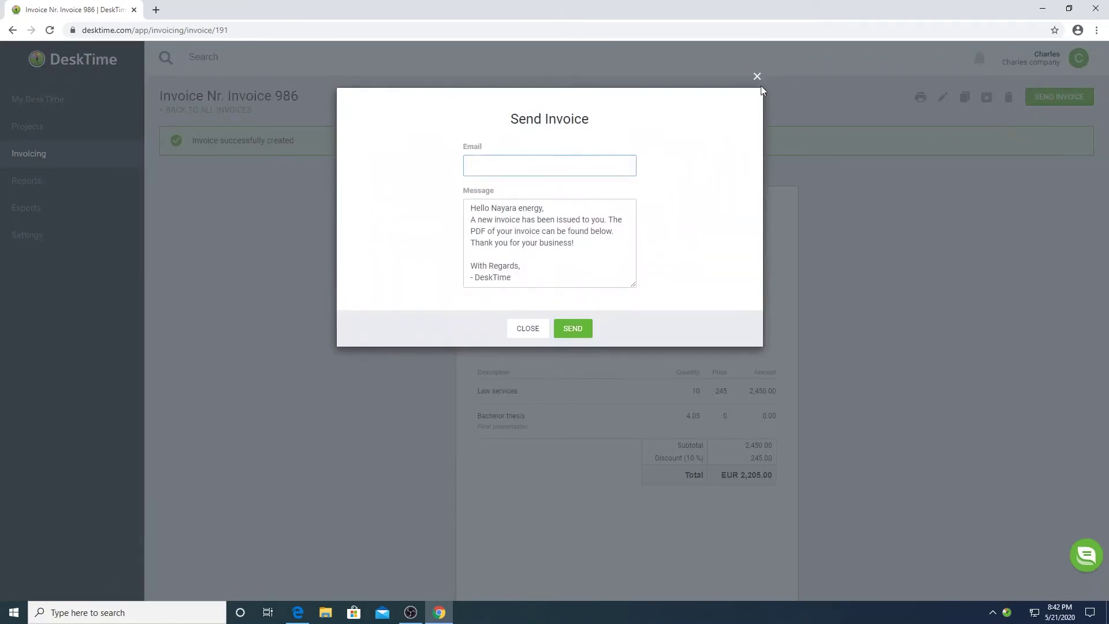
pyautogui.click(756, 76)
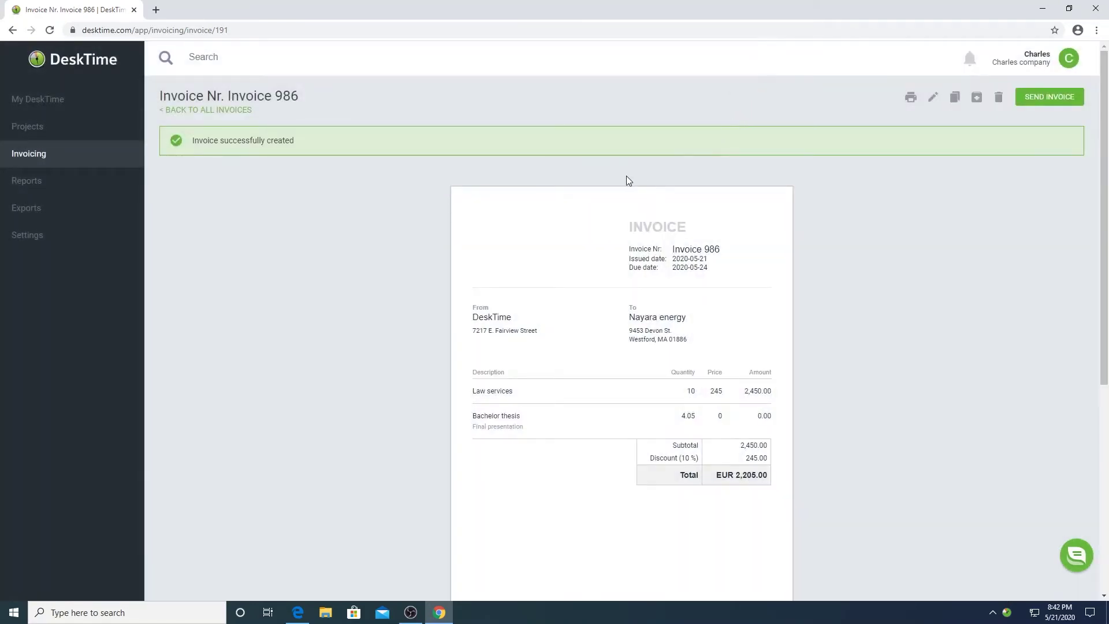
# Back in the invoice list, set Invoice 986's status to Sent and sort invoices by amount
pyautogui.click(229, 110)
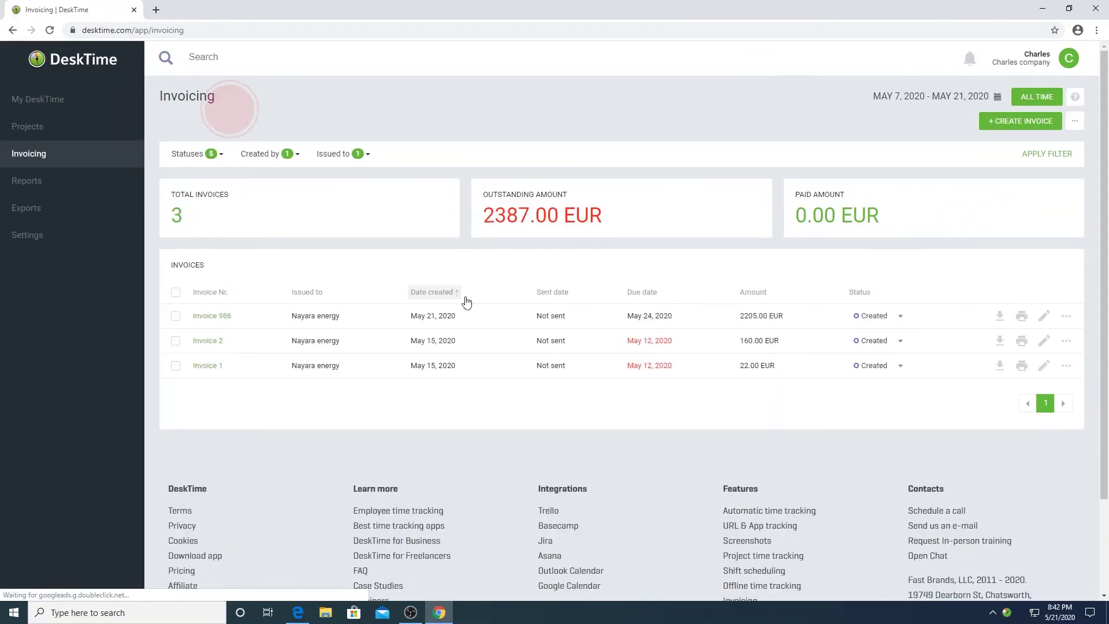
pyautogui.click(871, 316)
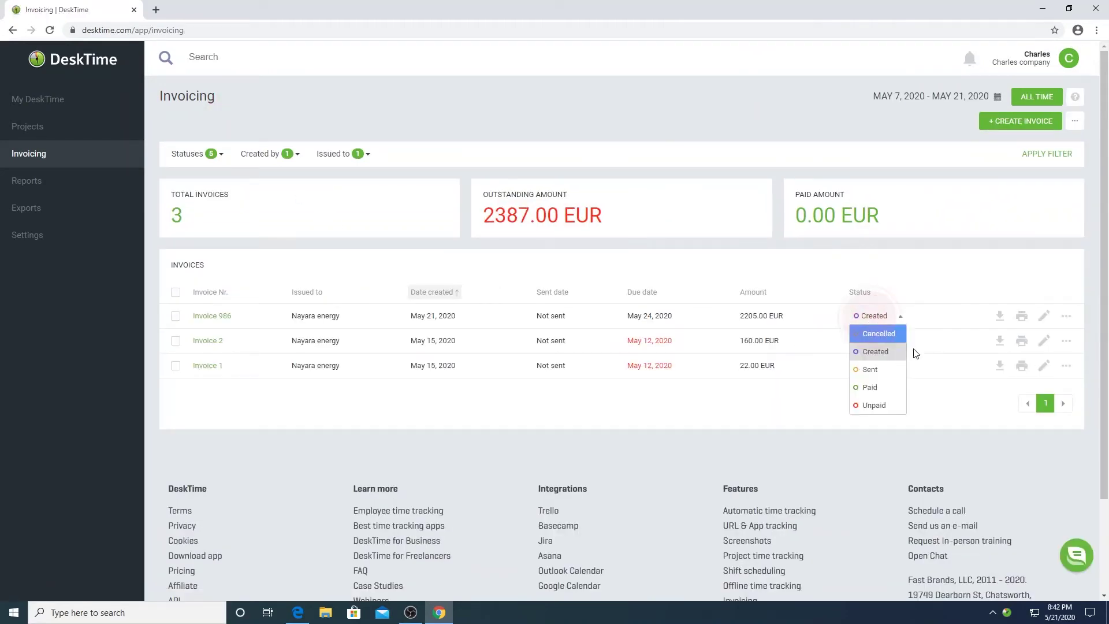
pyautogui.click(873, 369)
pyautogui.click(805, 289)
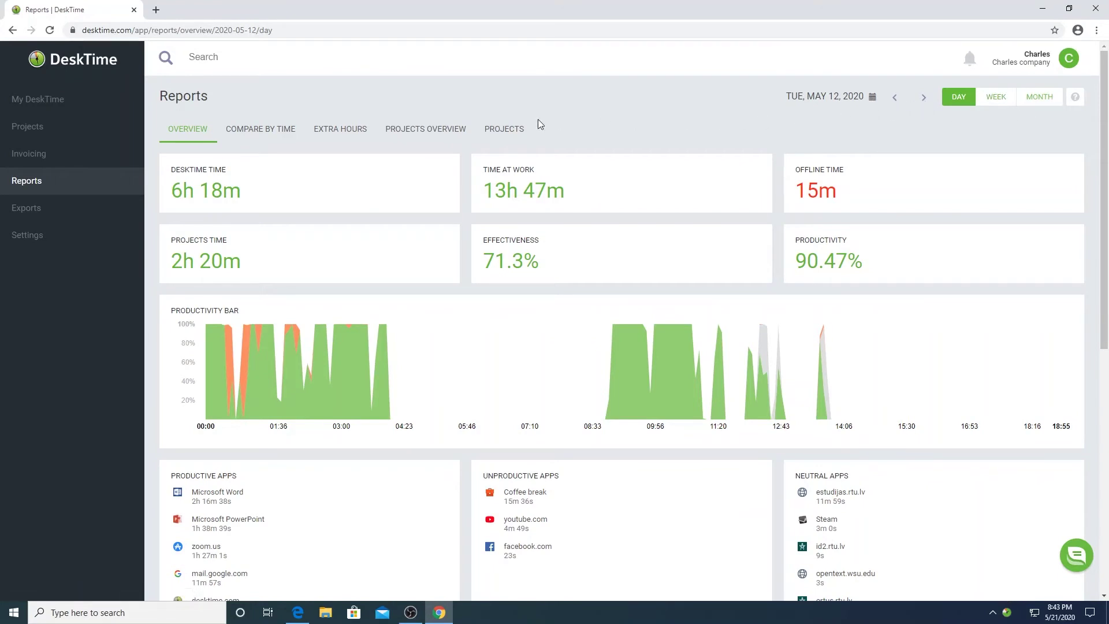
# Open the Compare by time report, then switch to Extra Hours for Tue, May 12, 2020
pyautogui.click(262, 129)
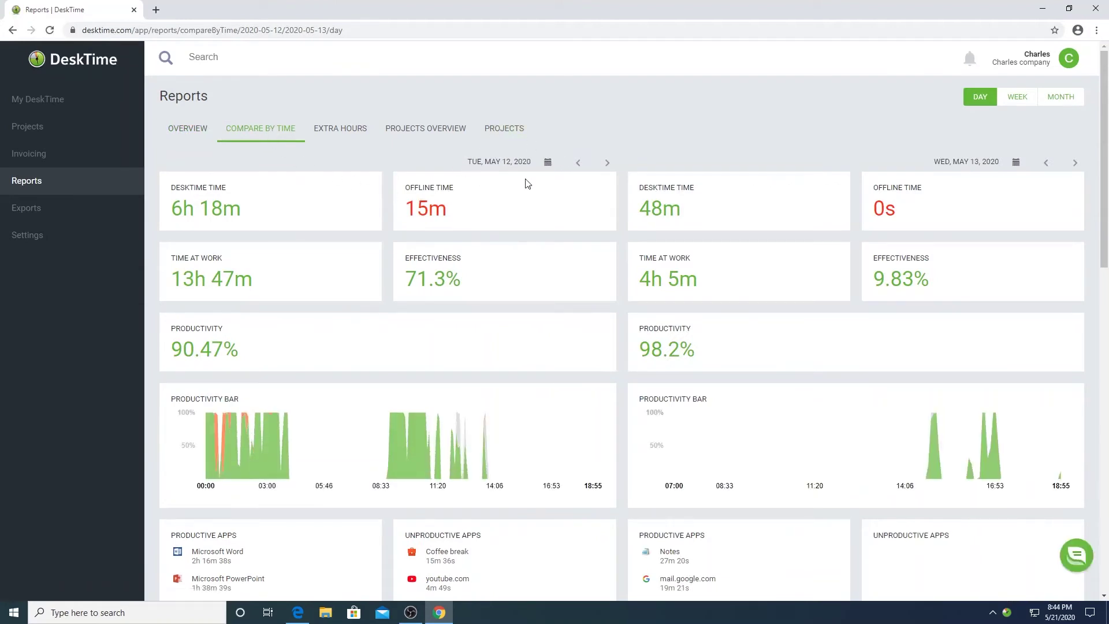
pyautogui.click(1016, 163)
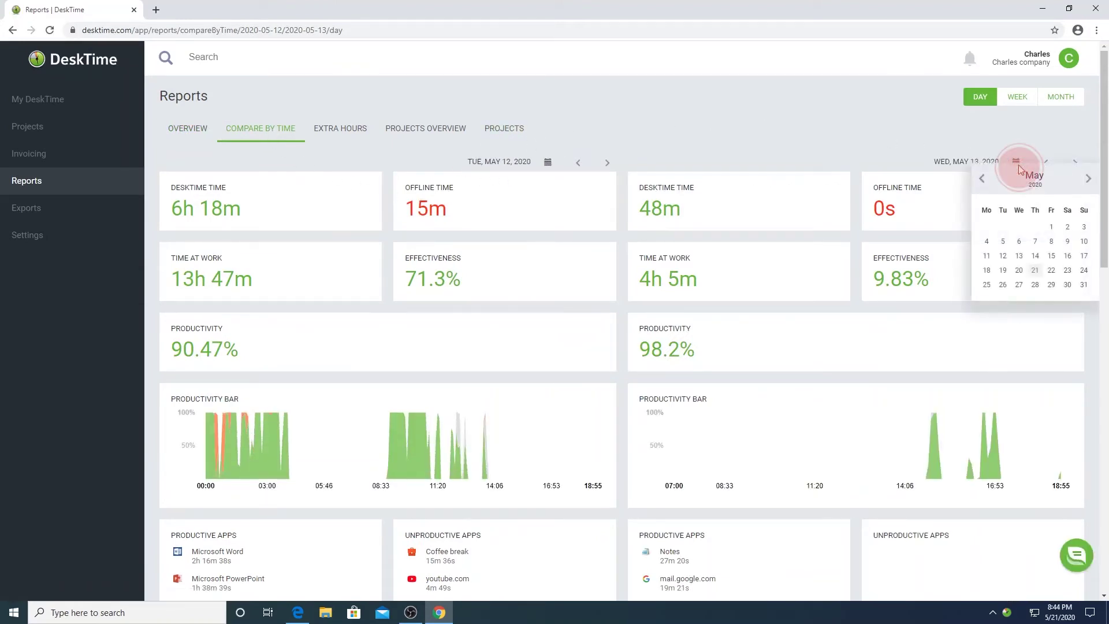
pyautogui.click(984, 145)
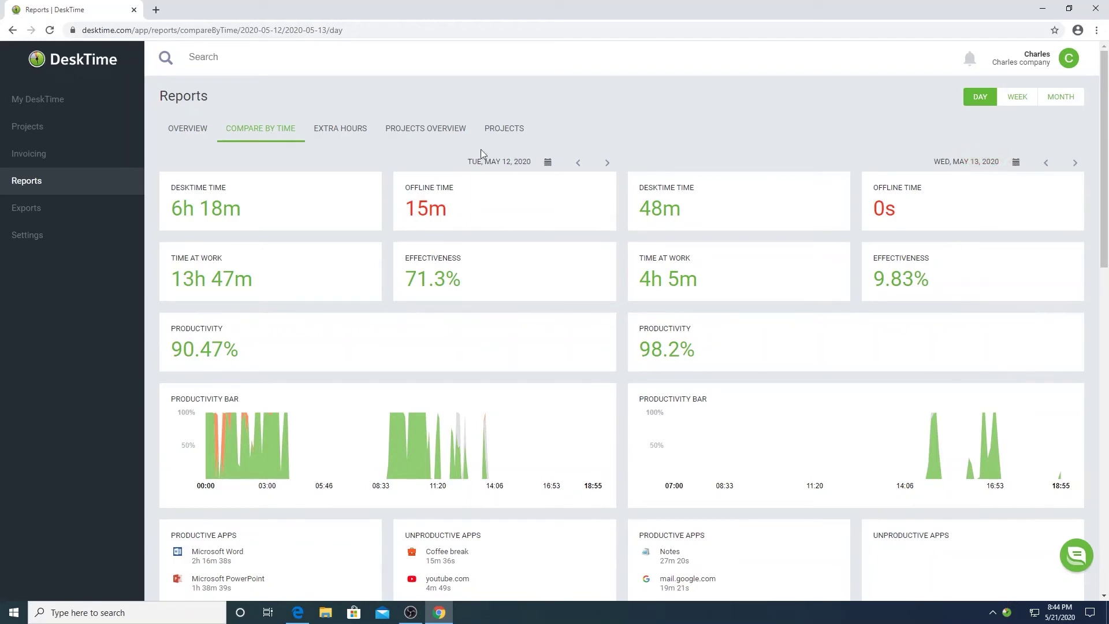
pyautogui.click(351, 135)
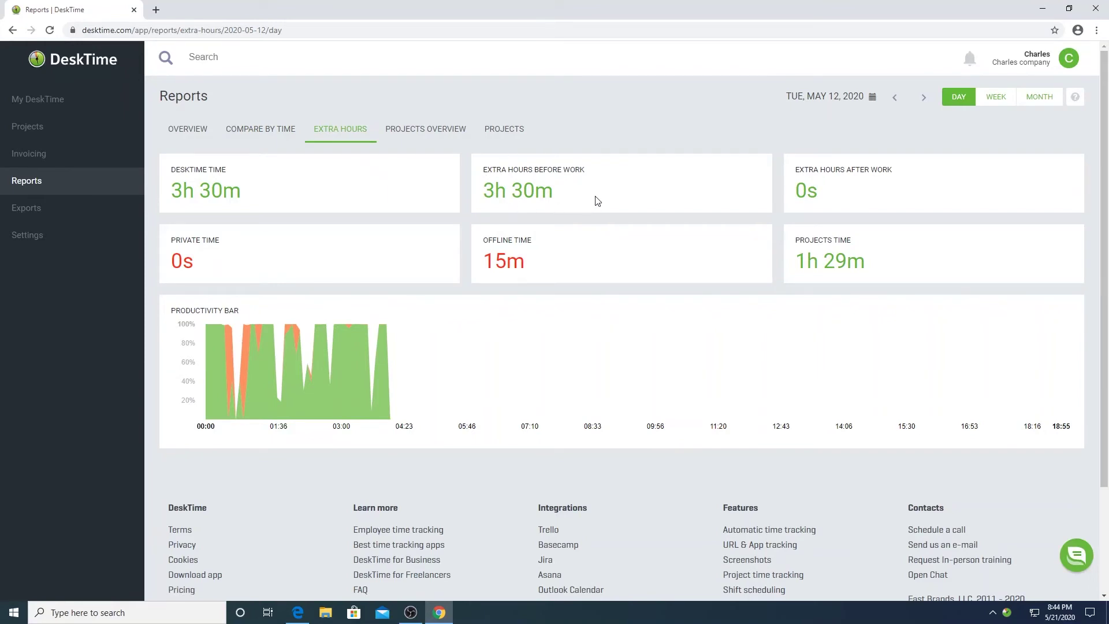
# Look over the Projects Overview report, then switch to the Projects report
pyautogui.click(445, 142)
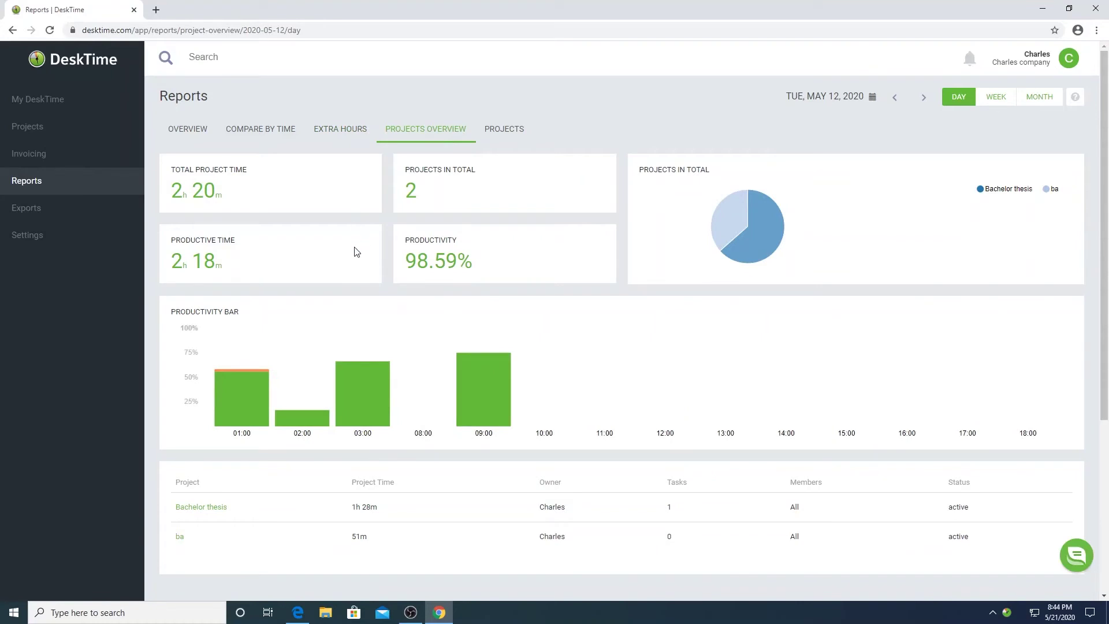
pyautogui.scroll(-1, 354, 252)
pyautogui.scroll(-2, 354, 252)
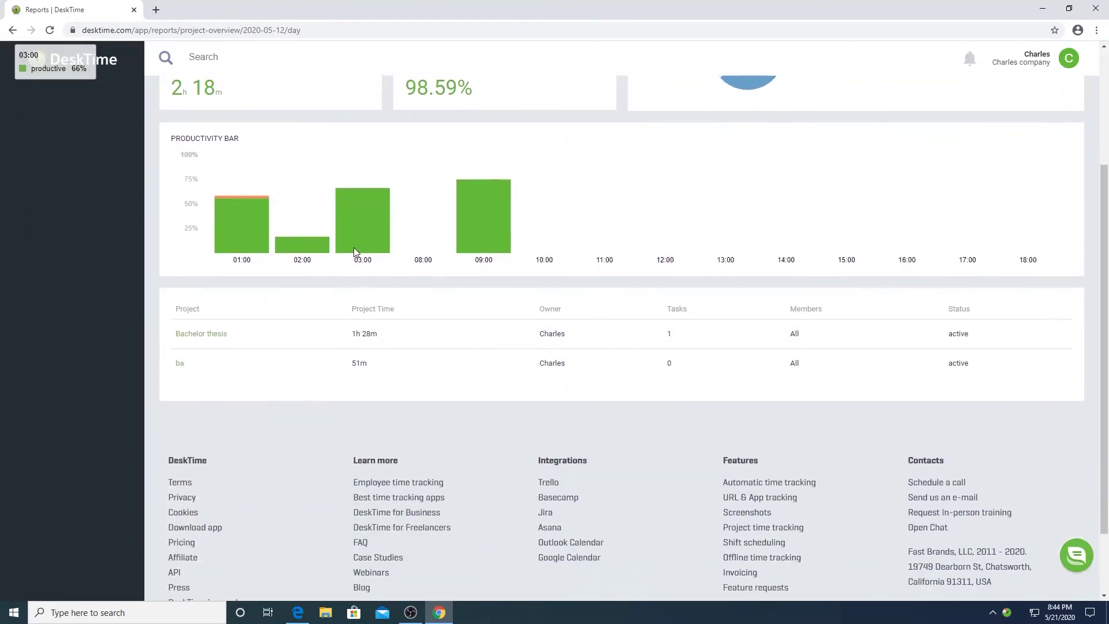
pyautogui.moveTo(361, 237)
pyautogui.scroll(3, 363, 240)
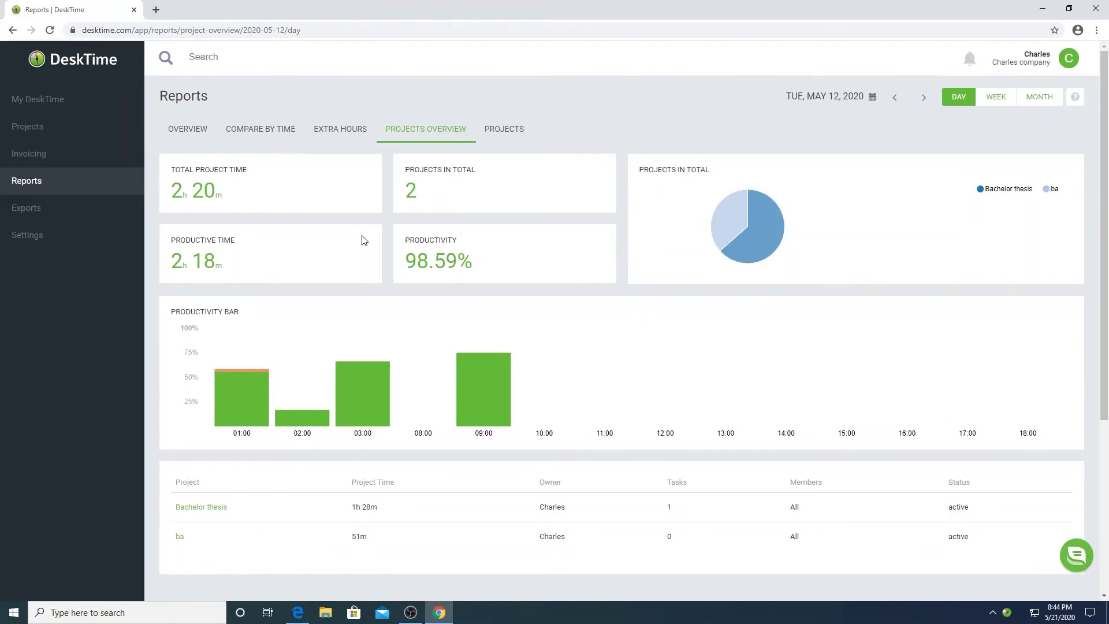
pyautogui.click(520, 128)
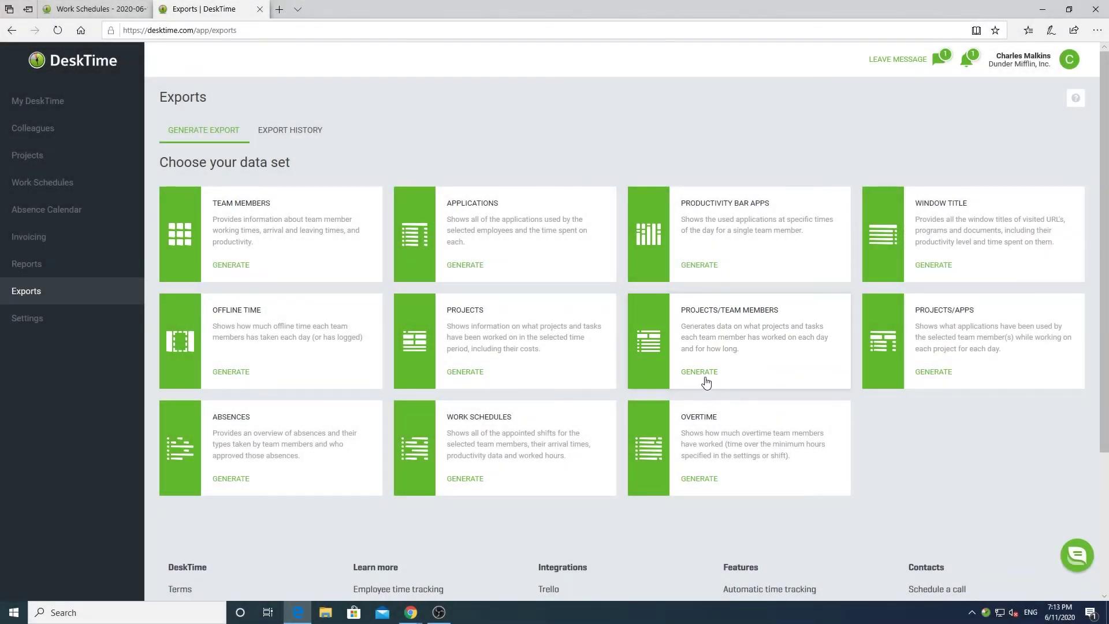
# Start a Projects/Team Members export covering the previous month, May 2020
pyautogui.click(700, 373)
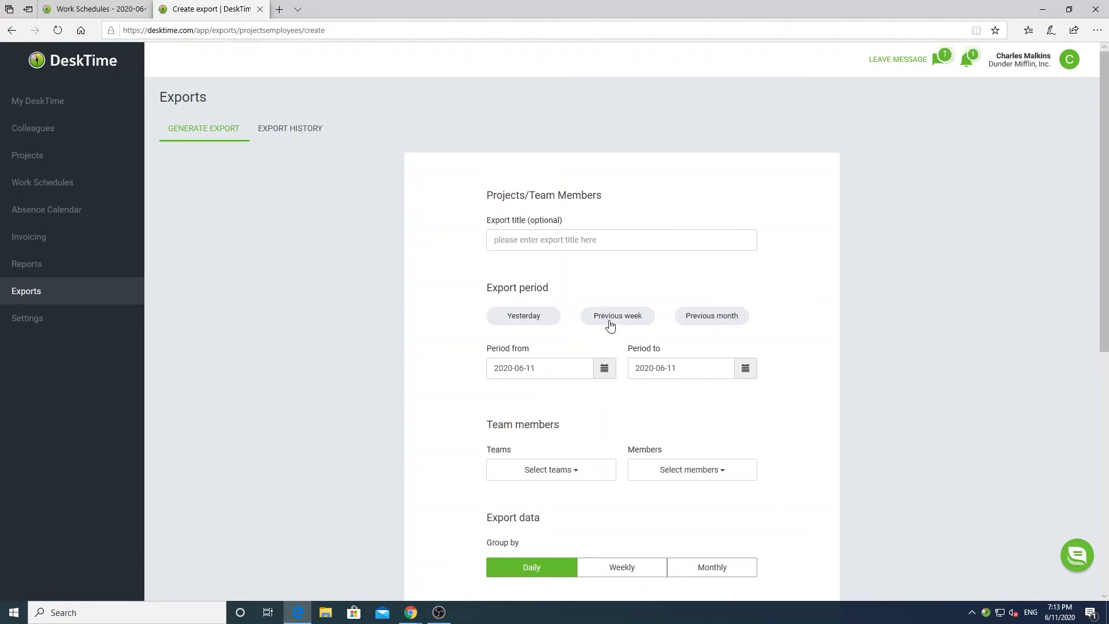
pyautogui.click(713, 324)
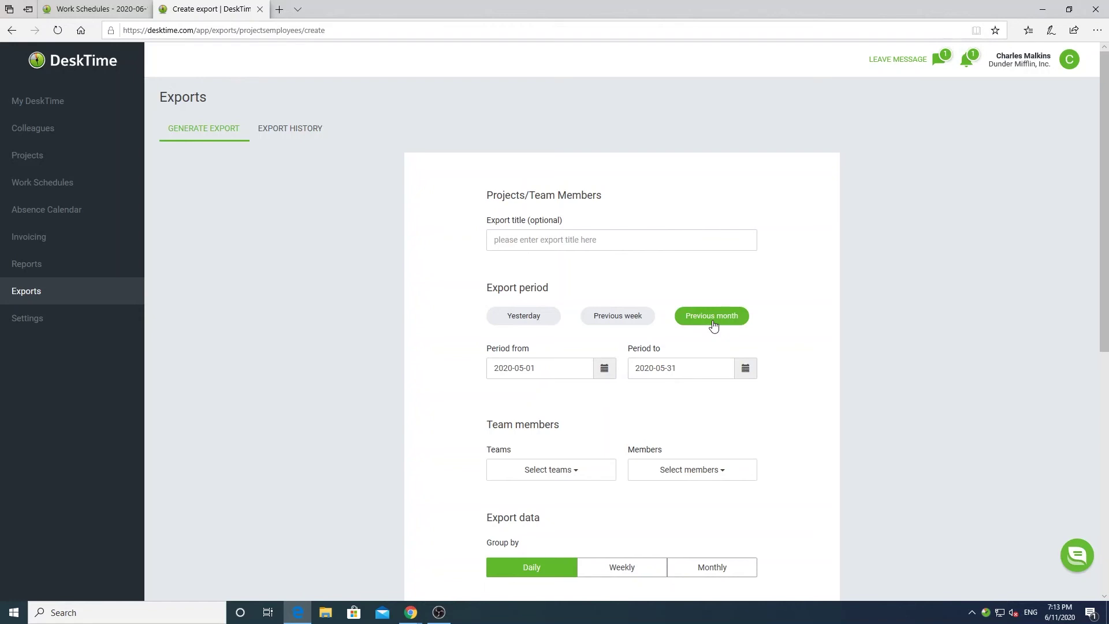
pyautogui.click(584, 371)
pyautogui.click(673, 401)
pyautogui.scroll(-1, 658, 402)
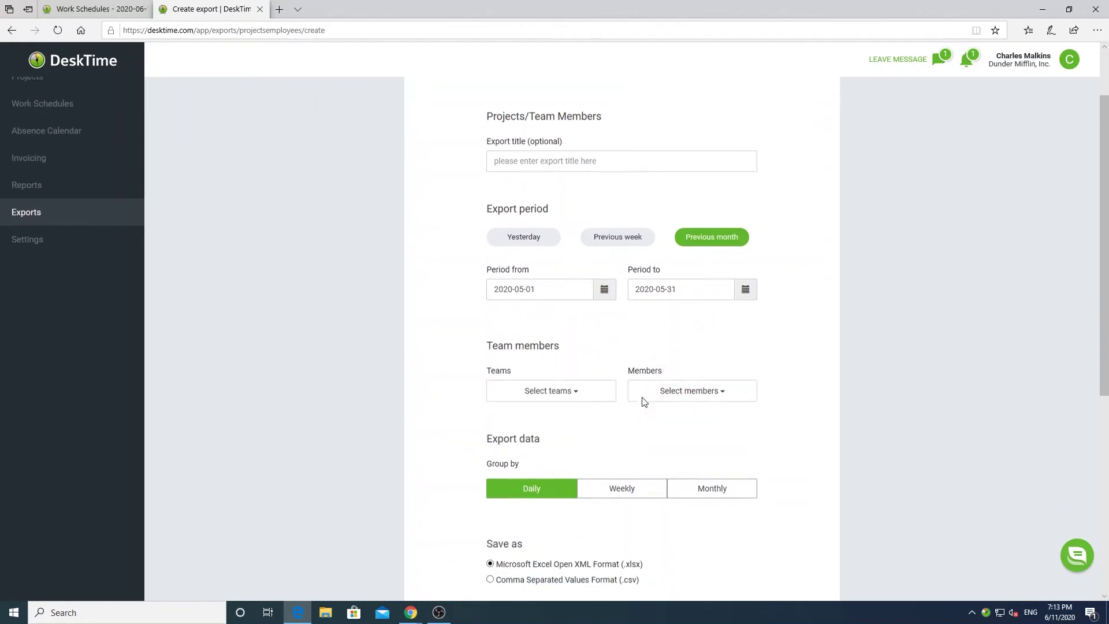
pyautogui.scroll(-1, 644, 400)
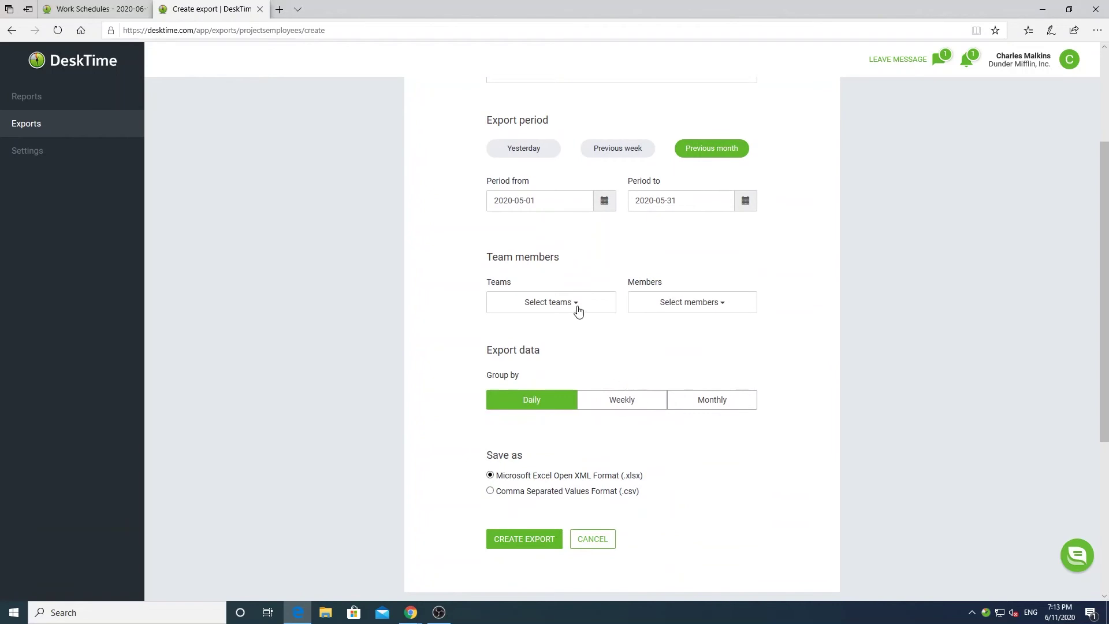
# Export the Accounting team grouped weekly as .xlsx, then download the new export
pyautogui.click(577, 309)
pyautogui.click(572, 364)
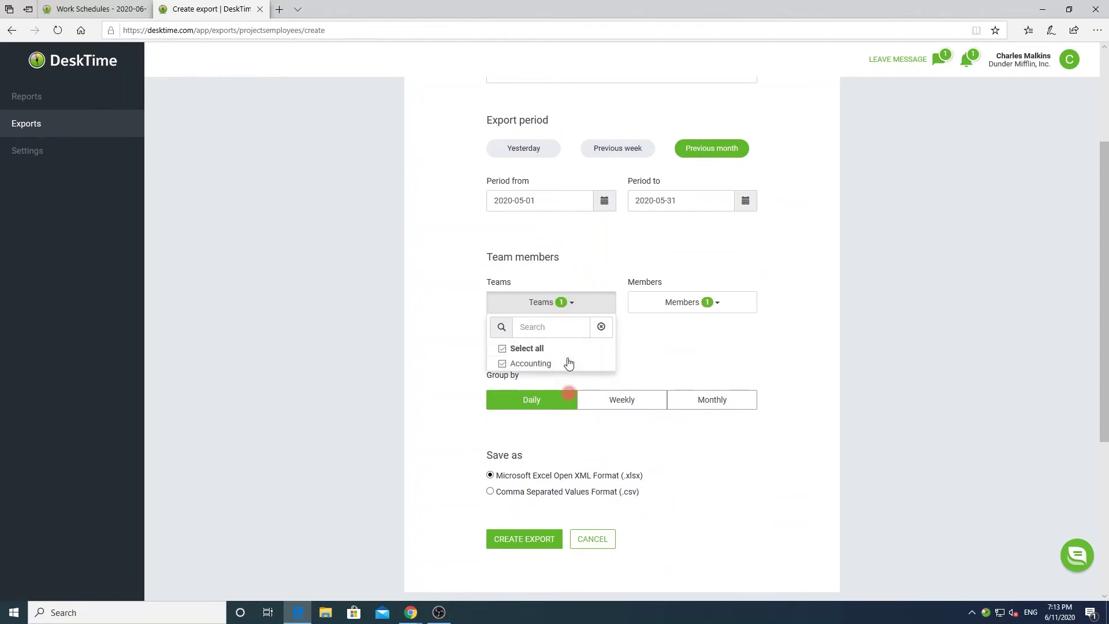
pyautogui.click(638, 341)
pyautogui.scroll(-1, 641, 342)
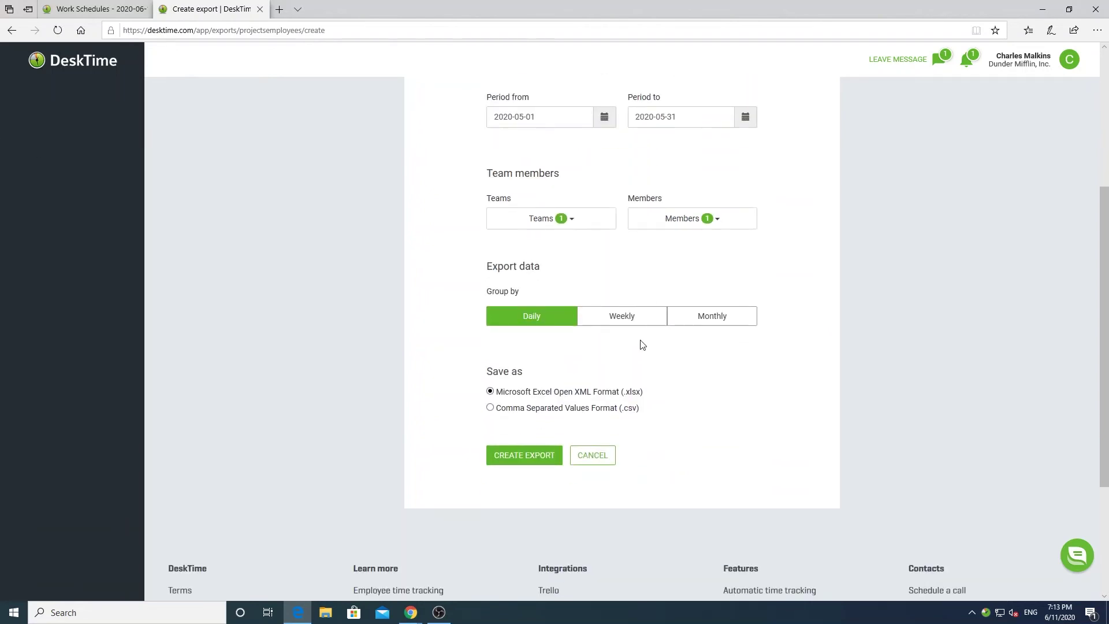
pyautogui.click(625, 324)
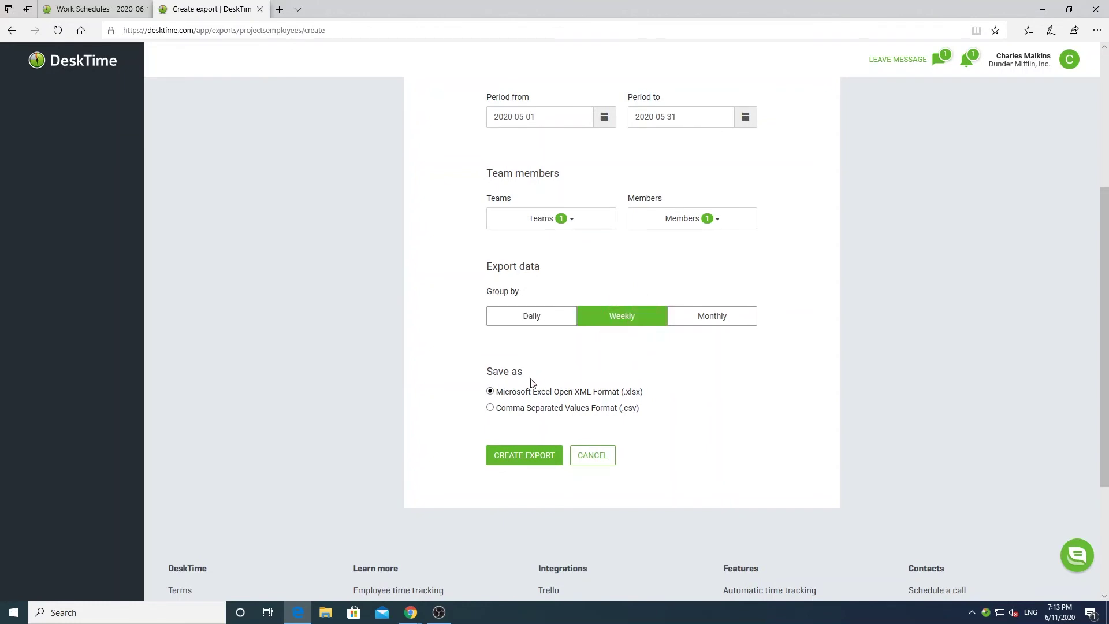
pyautogui.click(490, 391)
pyautogui.click(523, 461)
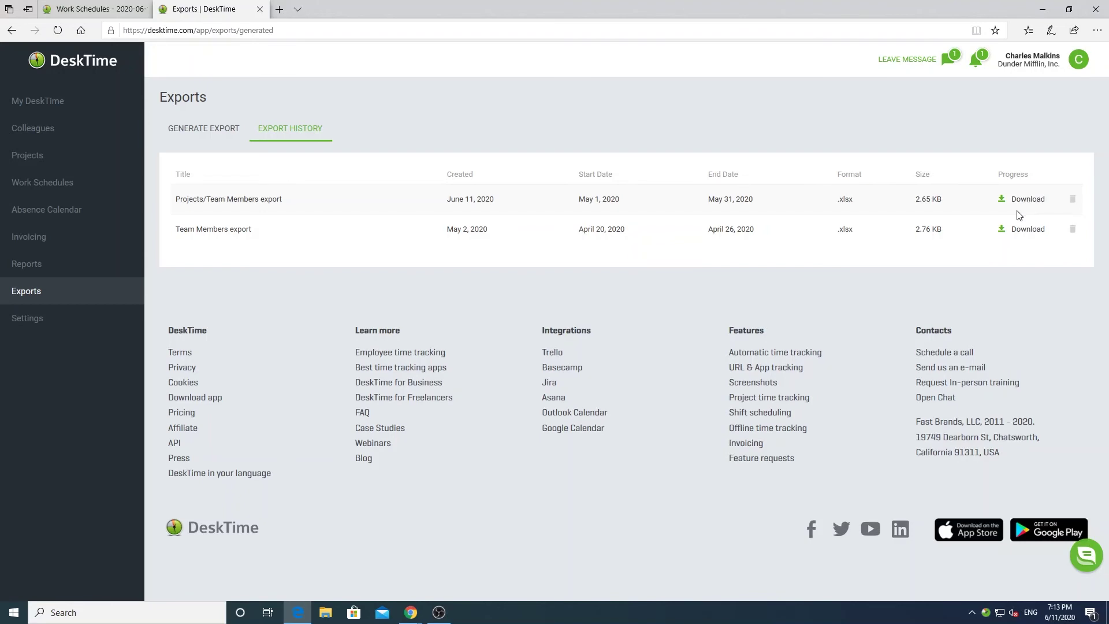
pyautogui.click(1029, 200)
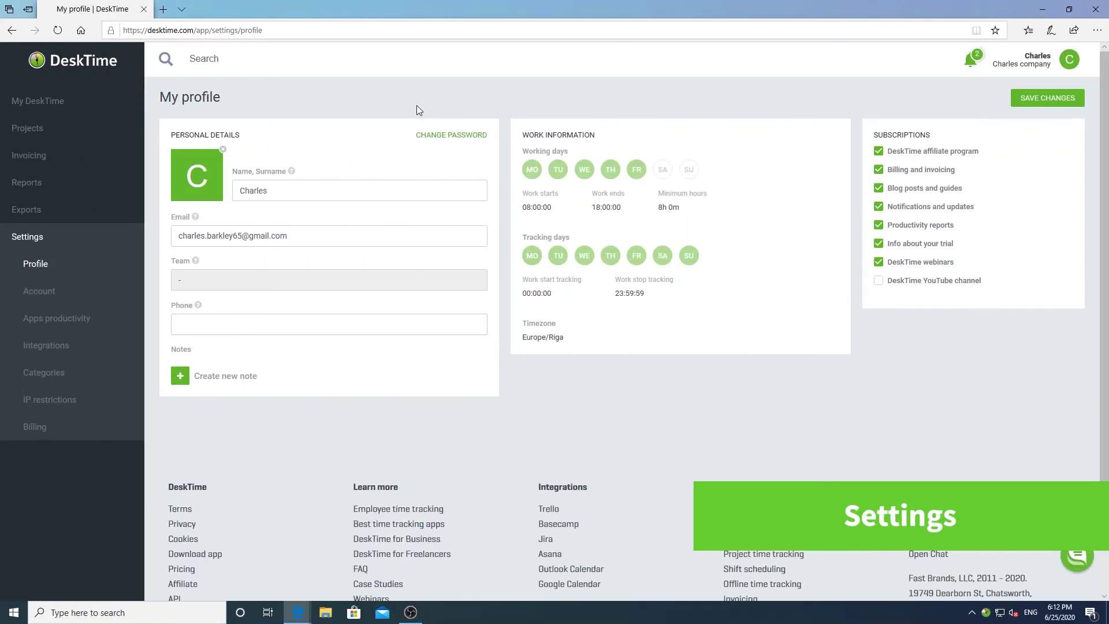
# Open Profile settings and select, then deselect, the e-mail address field
pyautogui.moveTo(202, 183)
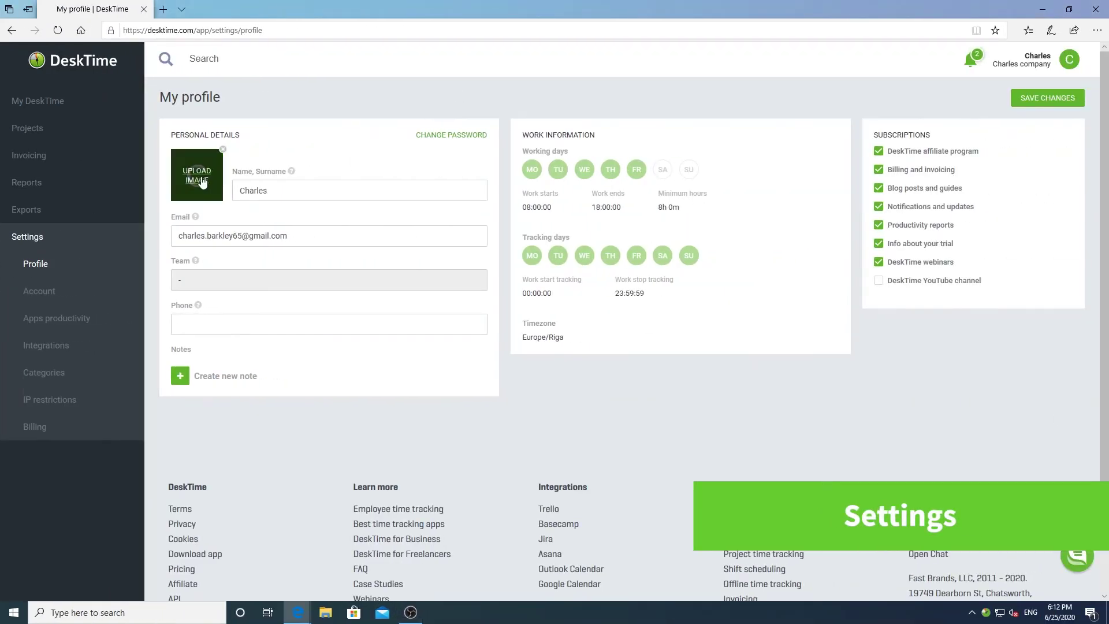
pyautogui.tripleClick(341, 236)
pyautogui.click(435, 174)
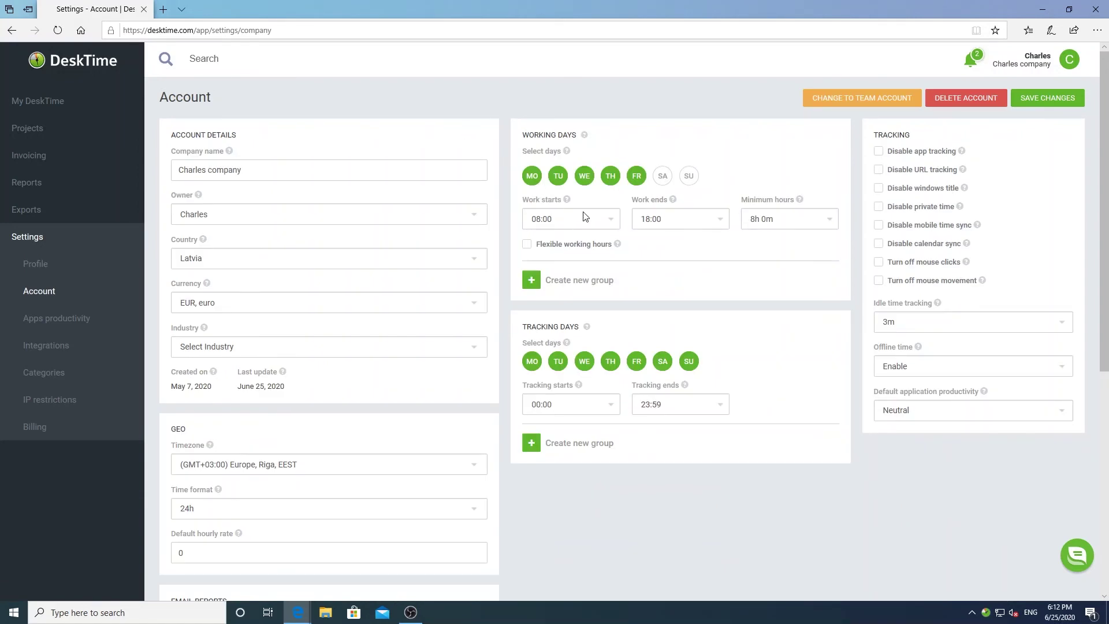
# Review the work start time and minimum hours options, keeping 8h 0m minimum hours
pyautogui.click(611, 221)
pyautogui.scroll(-5, 611, 221)
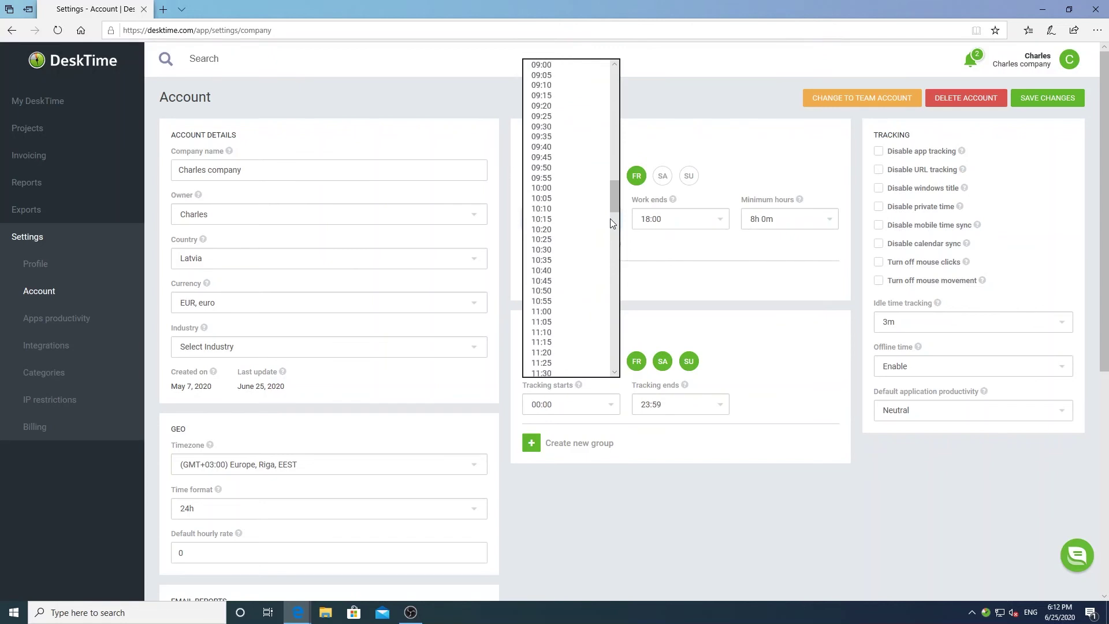
pyautogui.click(818, 253)
pyautogui.click(797, 222)
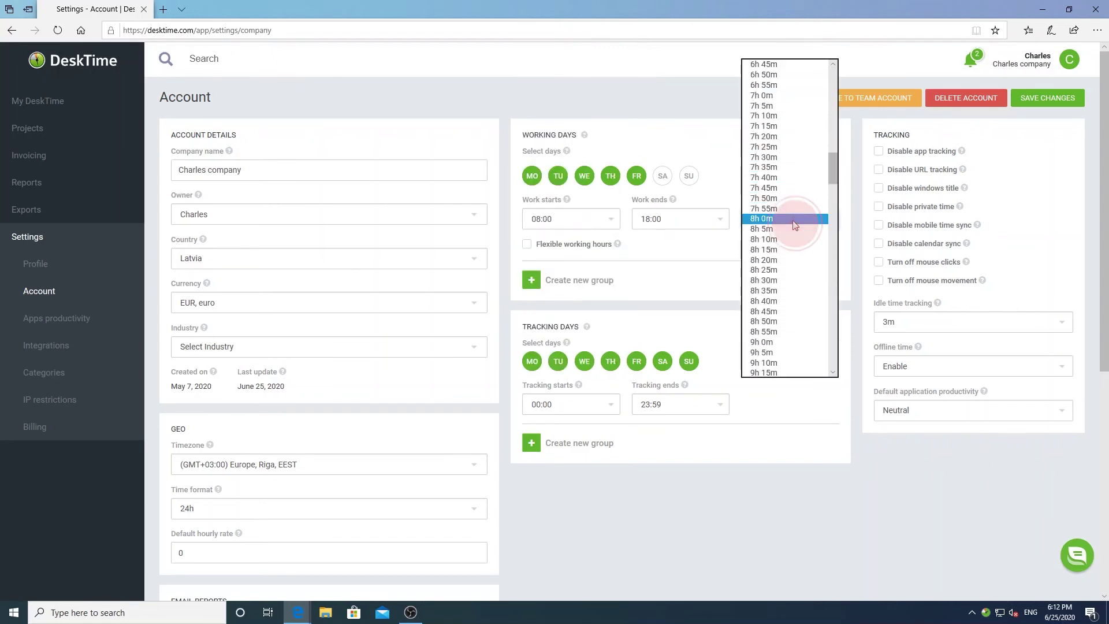
pyautogui.click(715, 244)
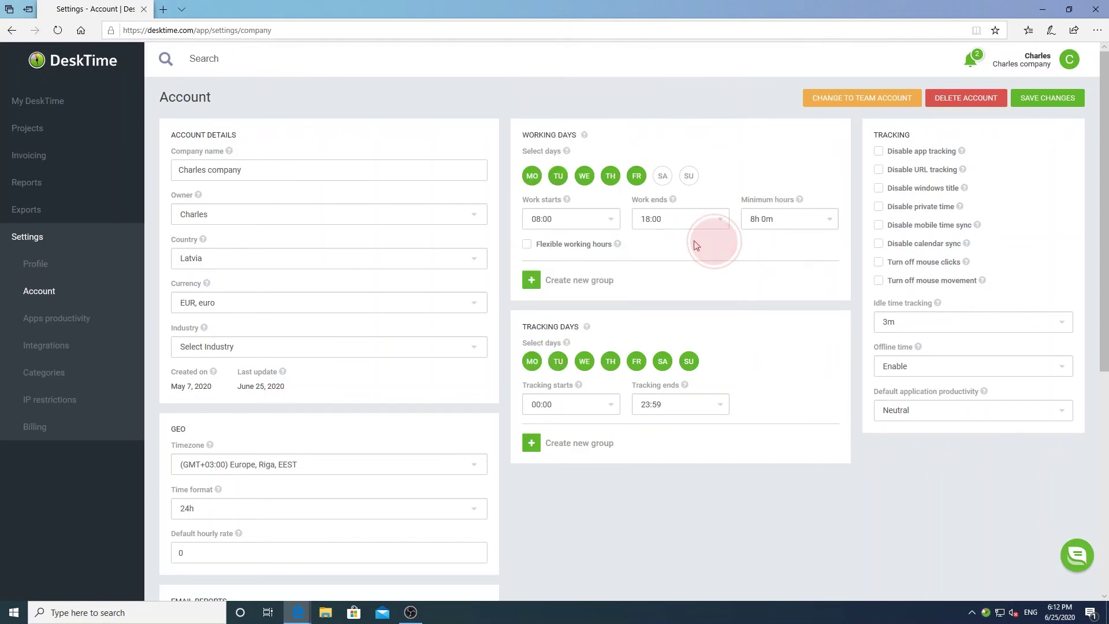
# Swap Wednesday for Sunday as a working day, untrack Tuesday and Saturday, disable URL and mouse tracking
pyautogui.click(584, 175)
pyautogui.click(688, 183)
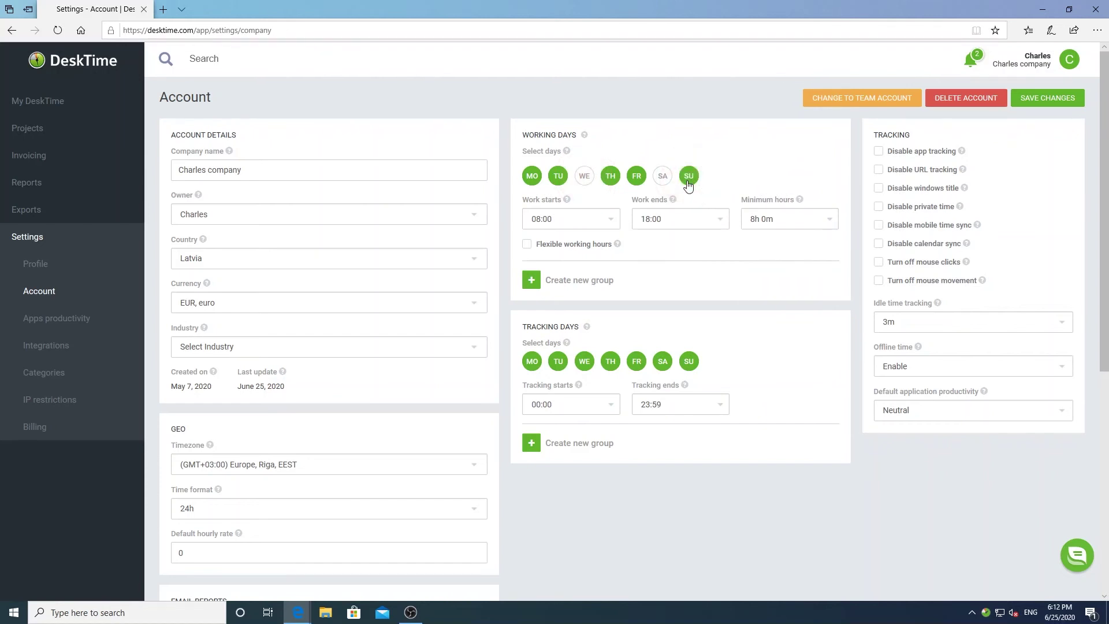
pyautogui.click(559, 364)
pyautogui.click(661, 365)
pyautogui.click(878, 171)
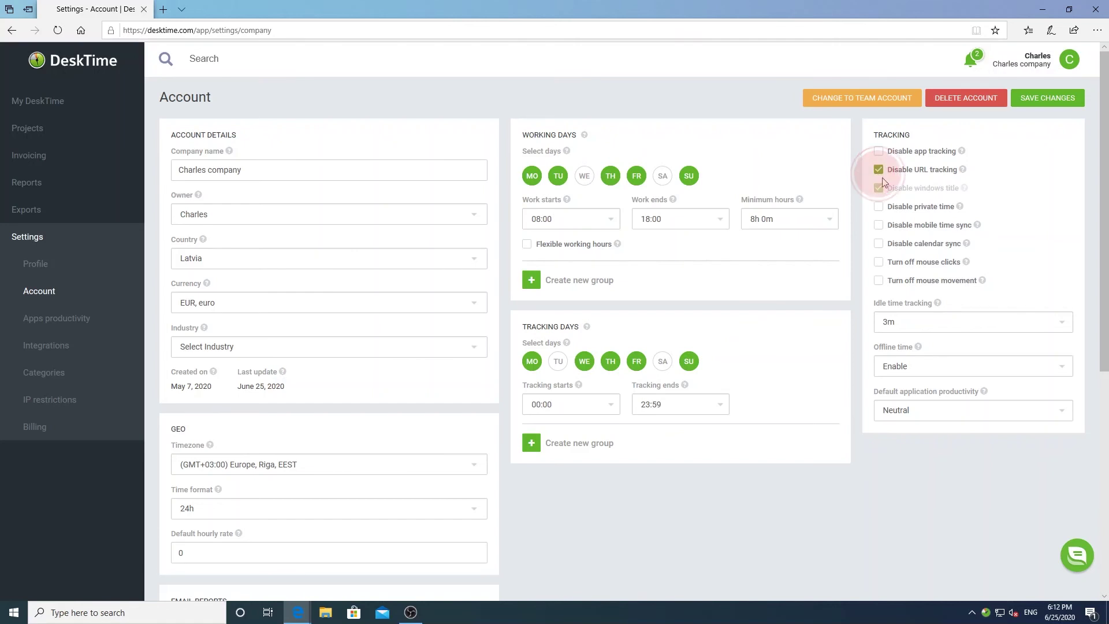
pyautogui.click(879, 281)
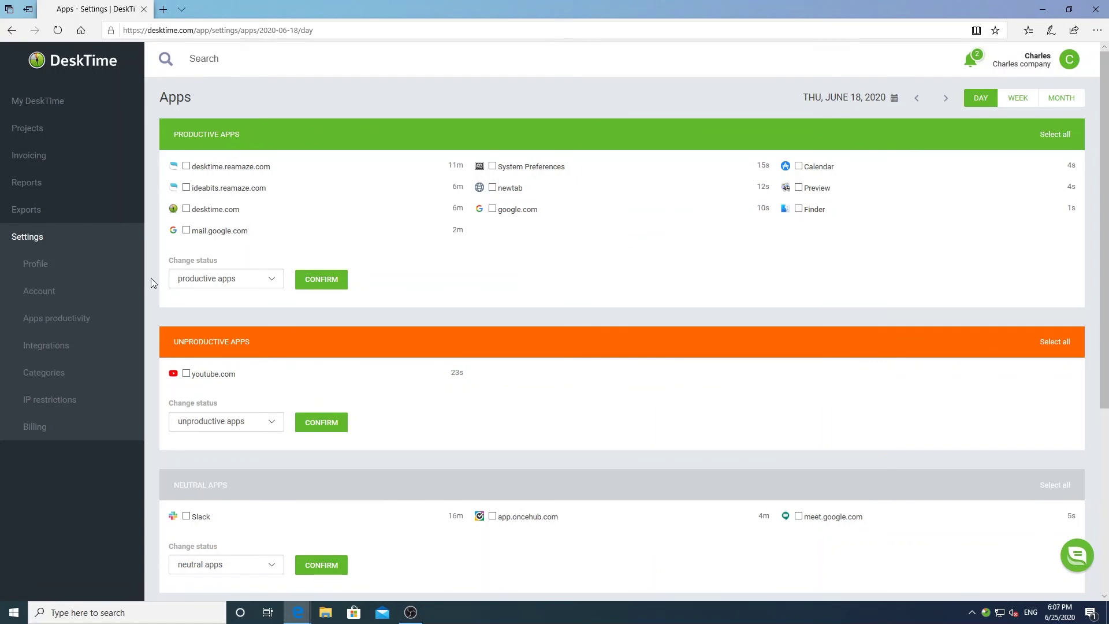
# Select Slack, keep the neutral apps status, and confirm the status change
pyautogui.click(186, 516)
pyautogui.click(268, 564)
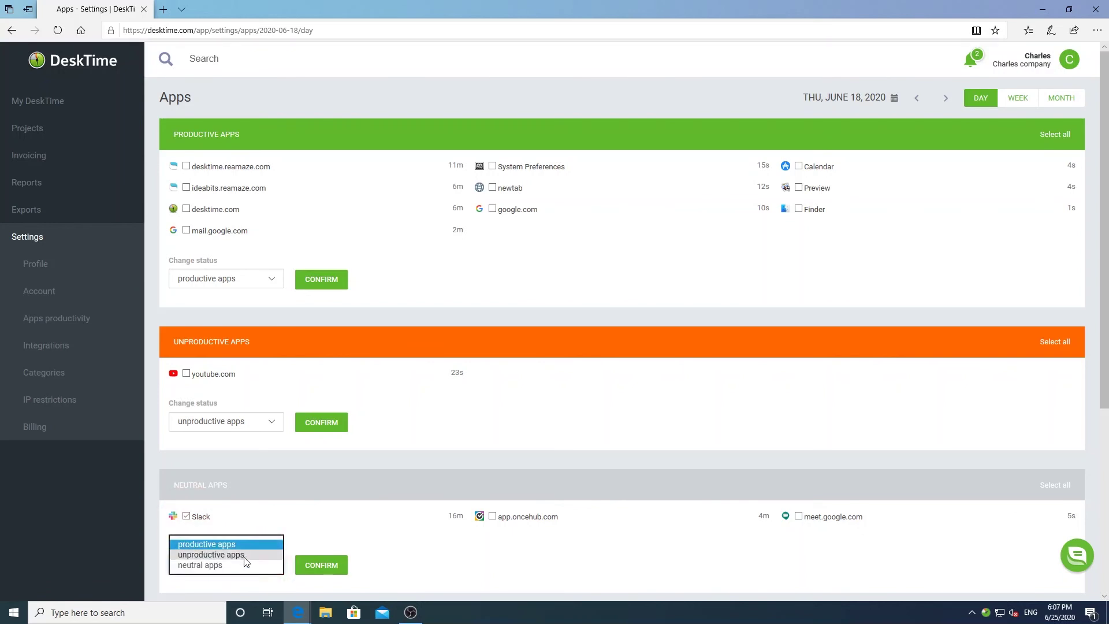
pyautogui.click(322, 565)
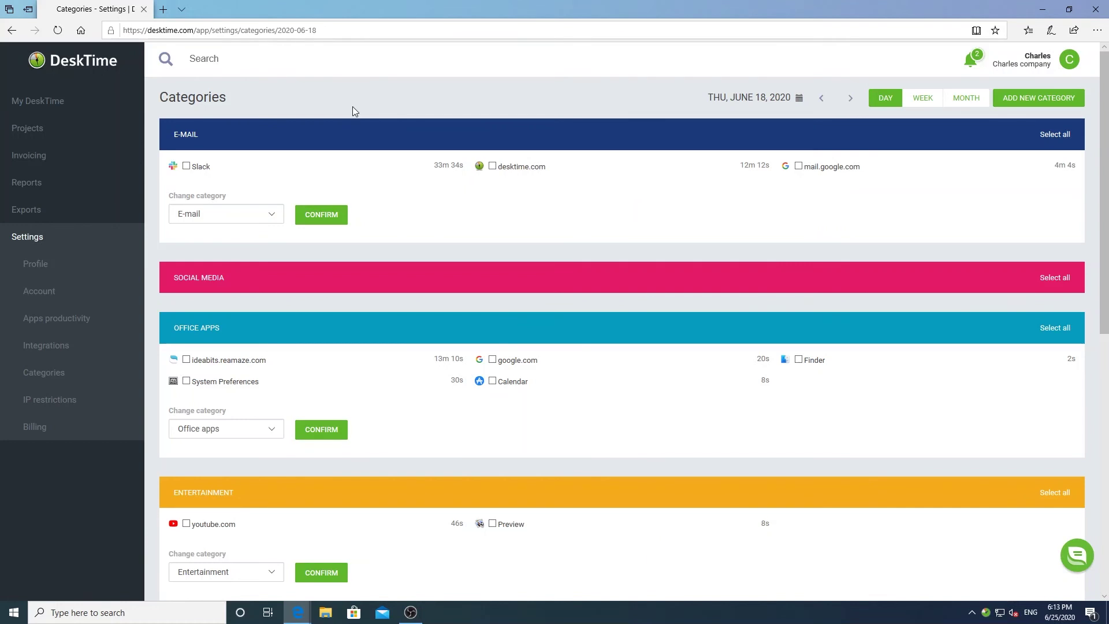
# Check E-mail's category choices without changing them, then open and close the new-category form
pyautogui.click(270, 216)
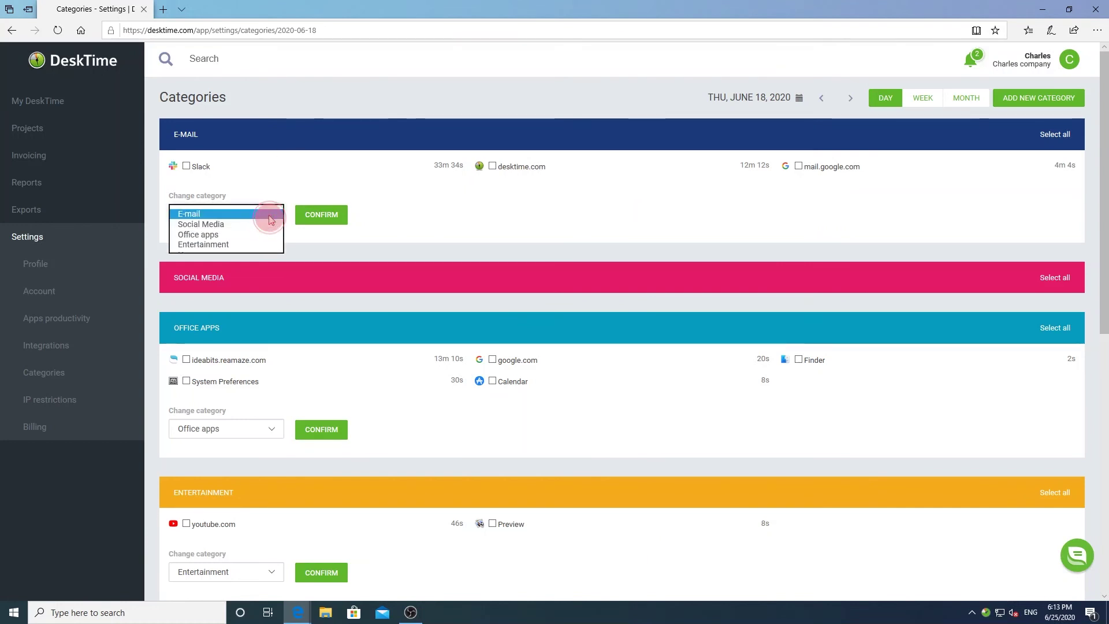
pyautogui.click(269, 215)
pyautogui.scroll(-5, 258, 260)
pyautogui.scroll(5, 257, 258)
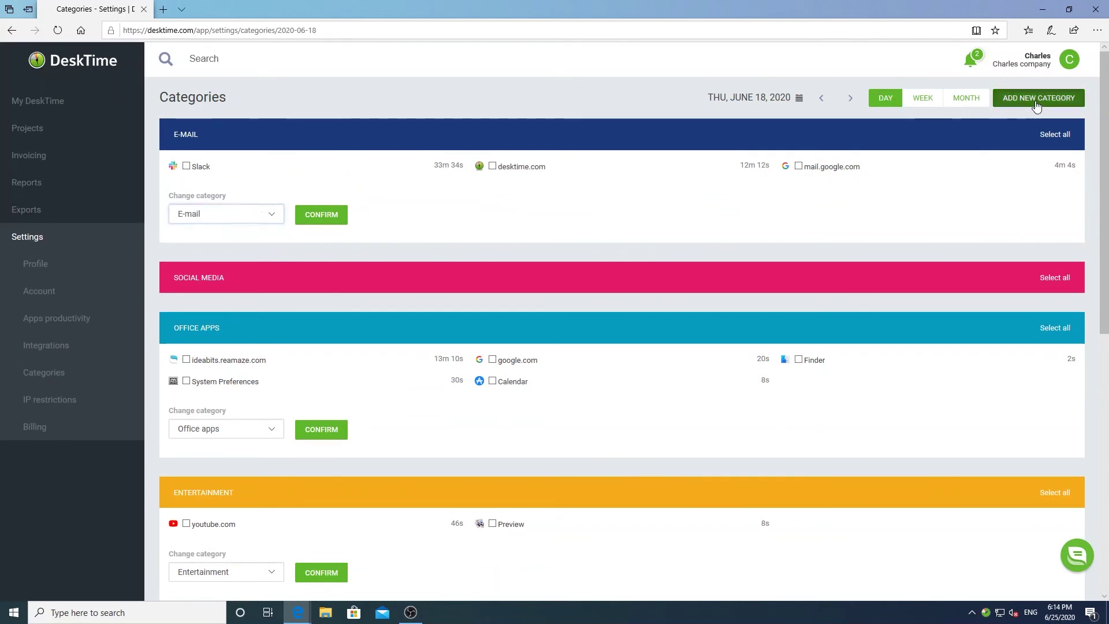
pyautogui.click(1035, 100)
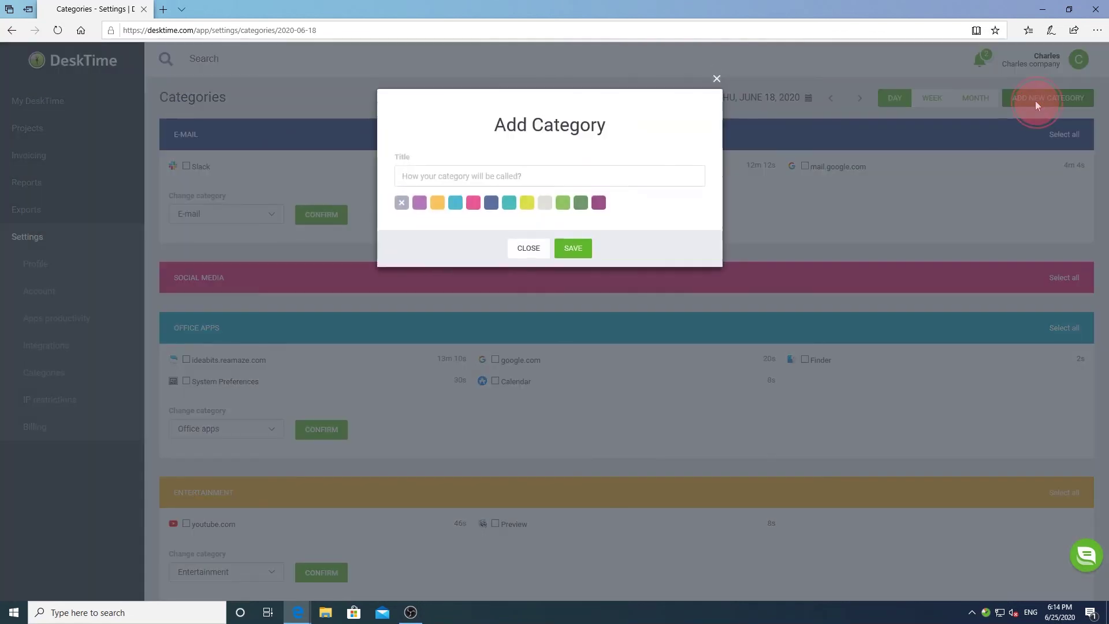
pyautogui.click(519, 250)
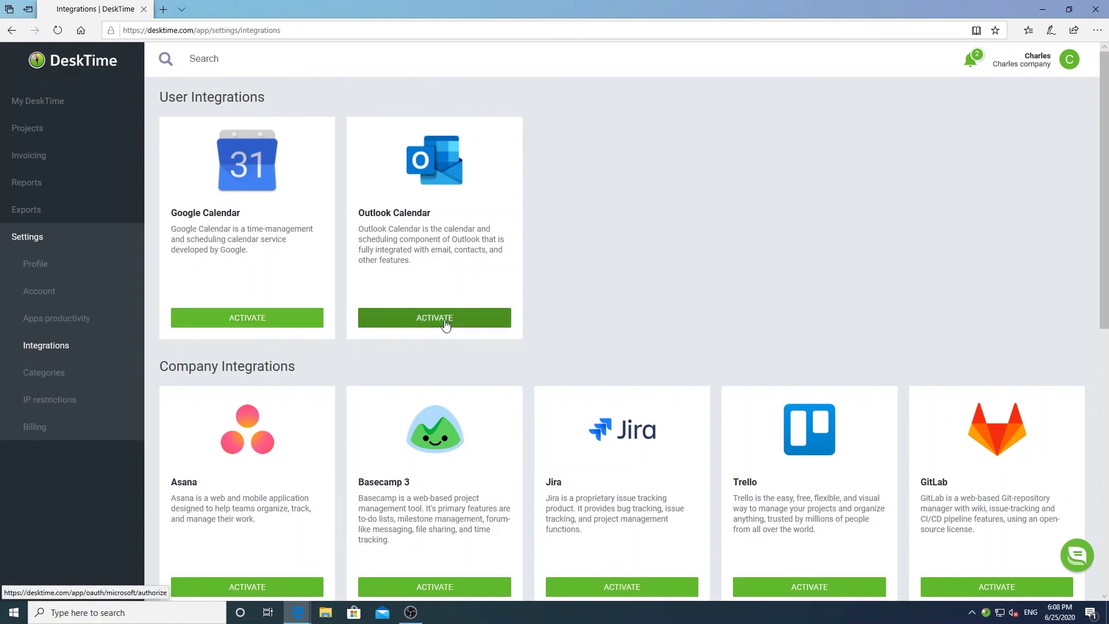
# Scroll down the Integrations settings to view the company integrations
pyautogui.scroll(-5, 445, 326)
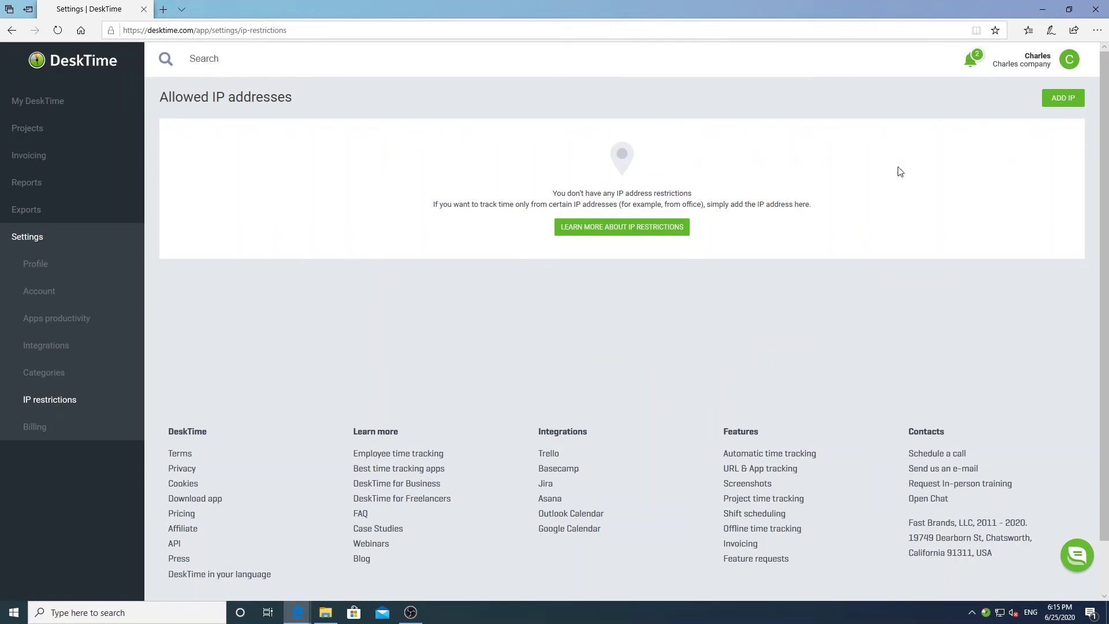
# Begin adding an allowed IP address under IP restrictions, then close the form unsaved
pyautogui.click(1059, 103)
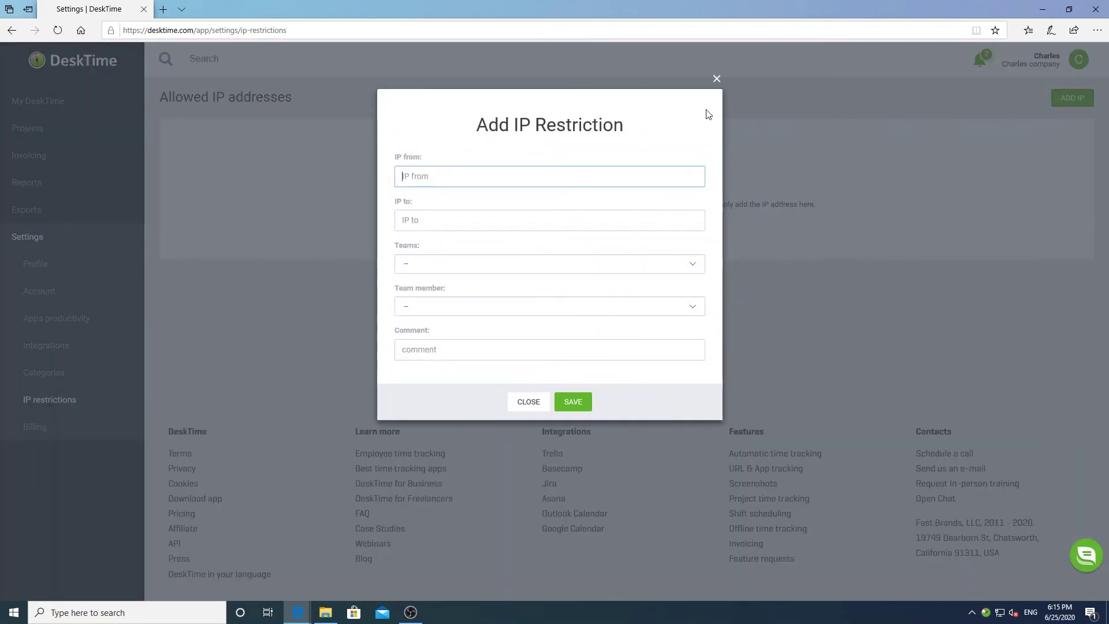
pyautogui.click(717, 80)
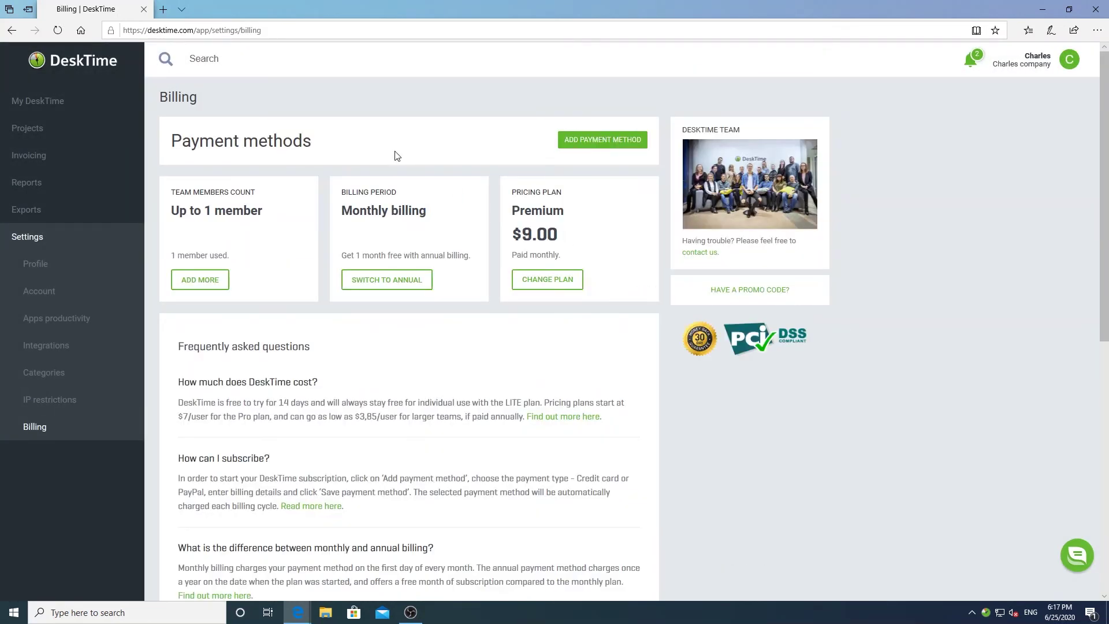
# Upgrade the subscription to 10 team members with annual billing
pyautogui.click(201, 281)
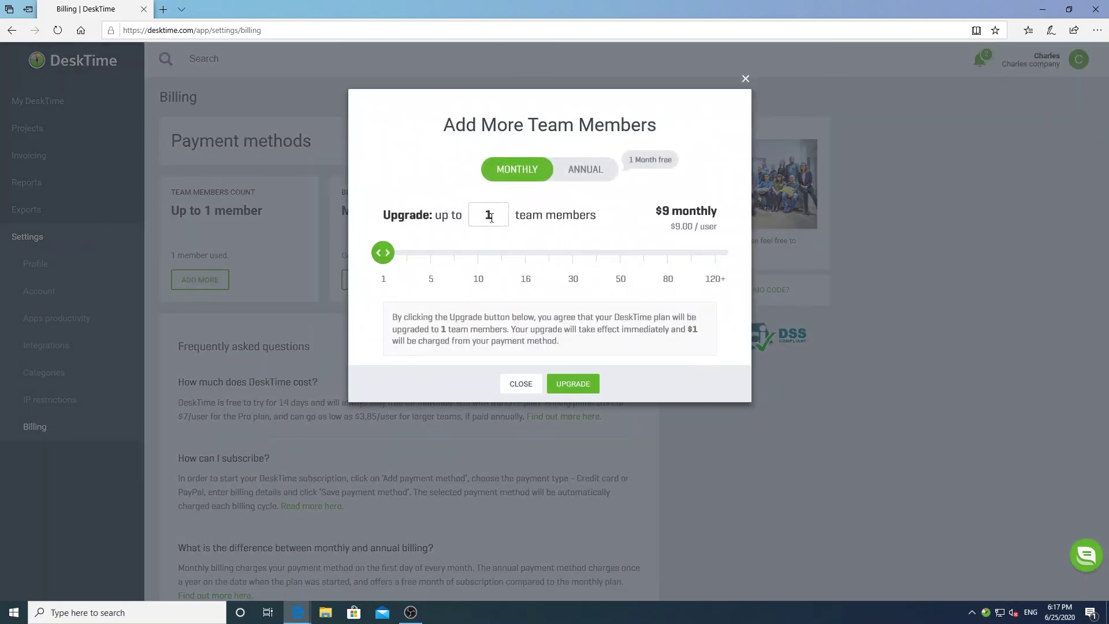
pyautogui.click(491, 218)
pyautogui.write('0')
pyautogui.click(585, 177)
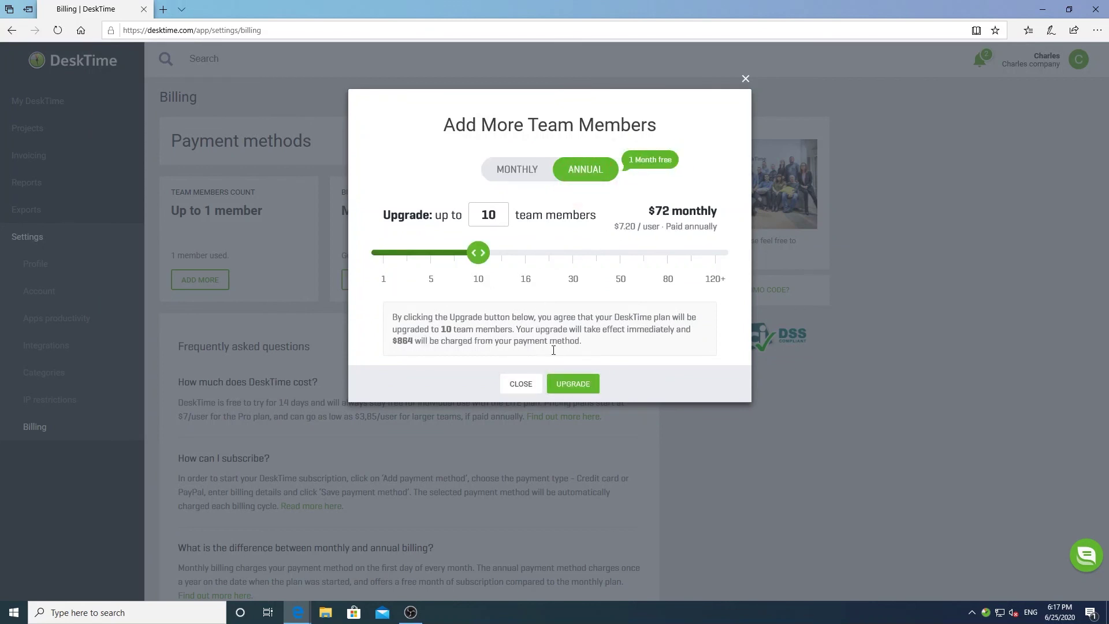
pyautogui.click(573, 384)
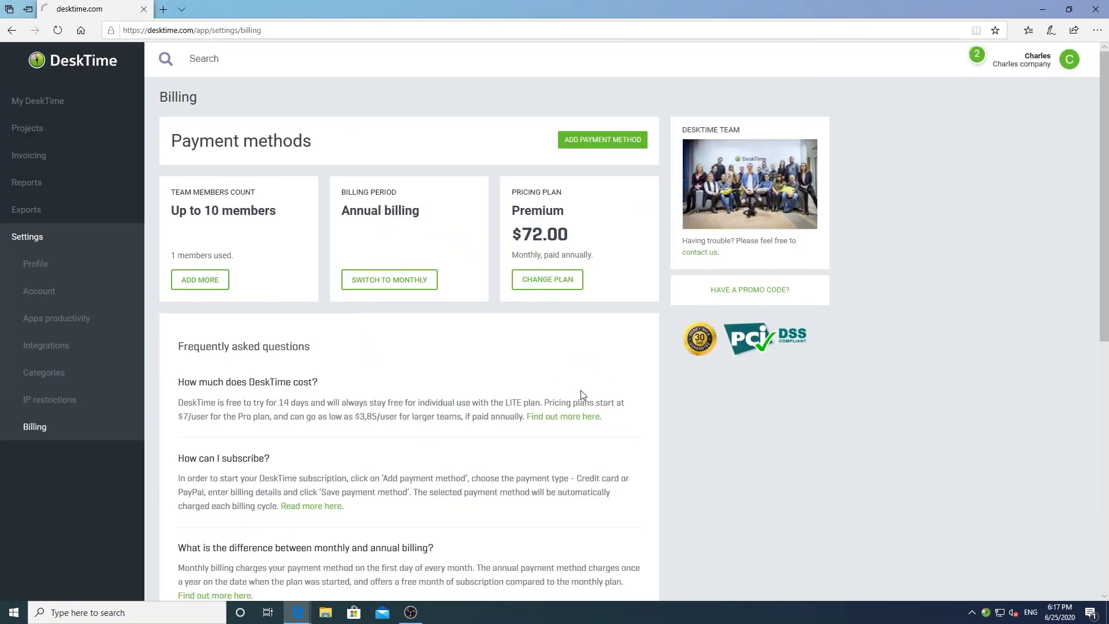
# Compare pricing plans and upgrade to the Enterprise plan
pyautogui.click(538, 280)
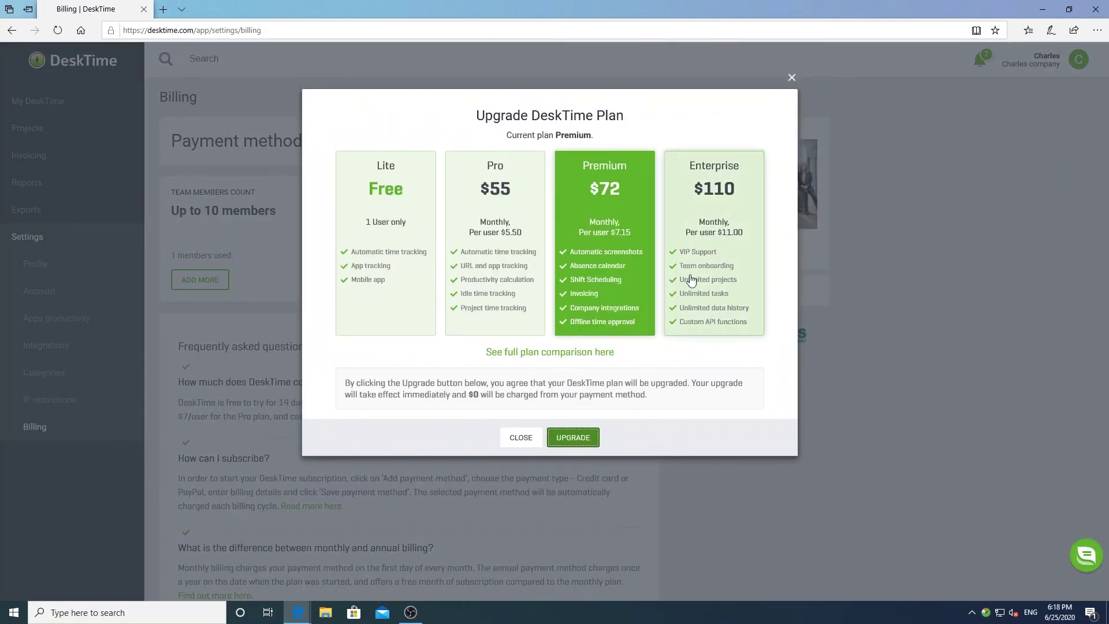
pyautogui.click(691, 281)
pyautogui.click(585, 443)
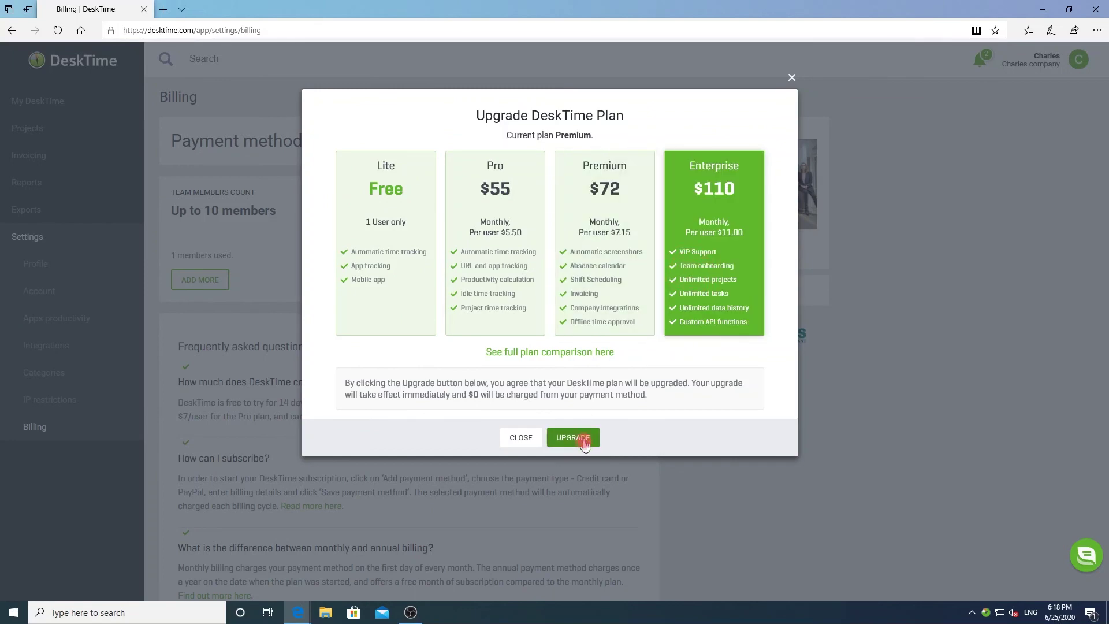